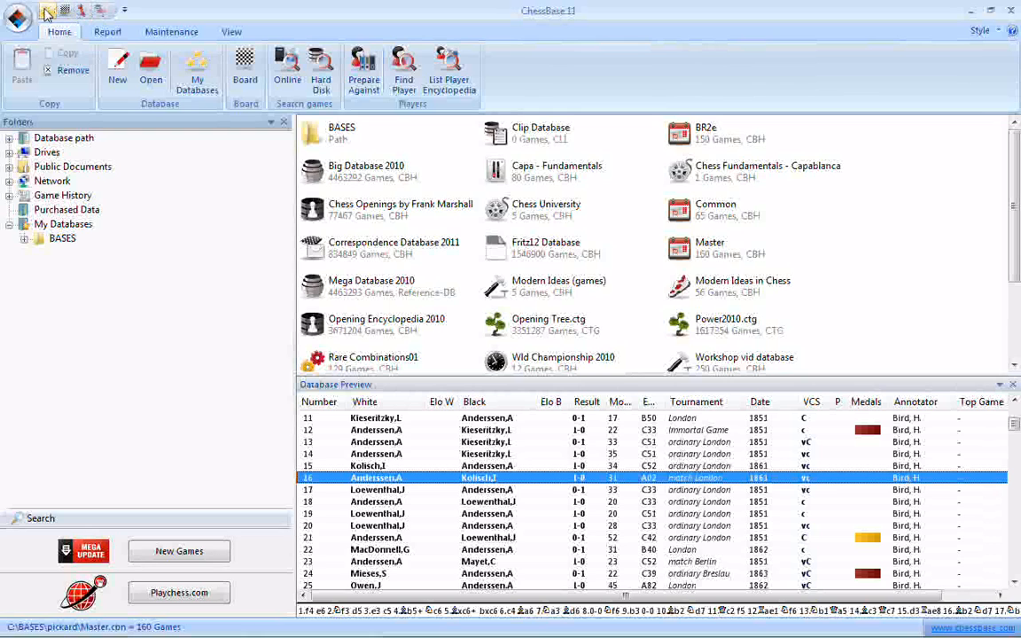
# - Review which commands can be shown for quick access, leaving the selection unchanged
pyautogui.click(125, 10)
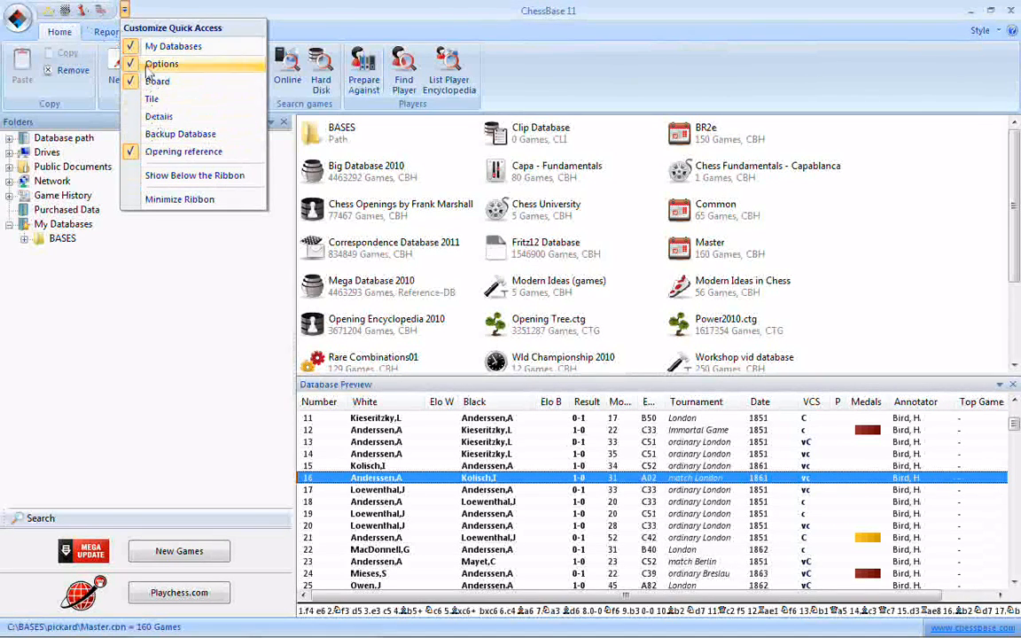
pyautogui.click(125, 10)
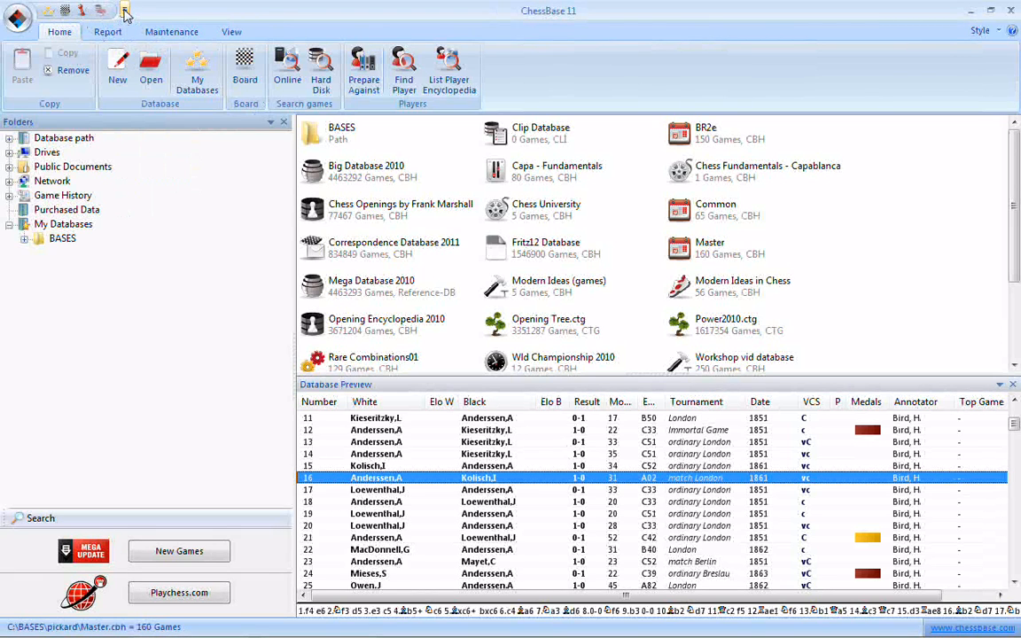
pyautogui.click(126, 11)
pyautogui.click(125, 11)
pyautogui.click(126, 10)
pyautogui.click(125, 10)
# - Review the program's commands for creating, opening, activating and installing
pyautogui.click(18, 20)
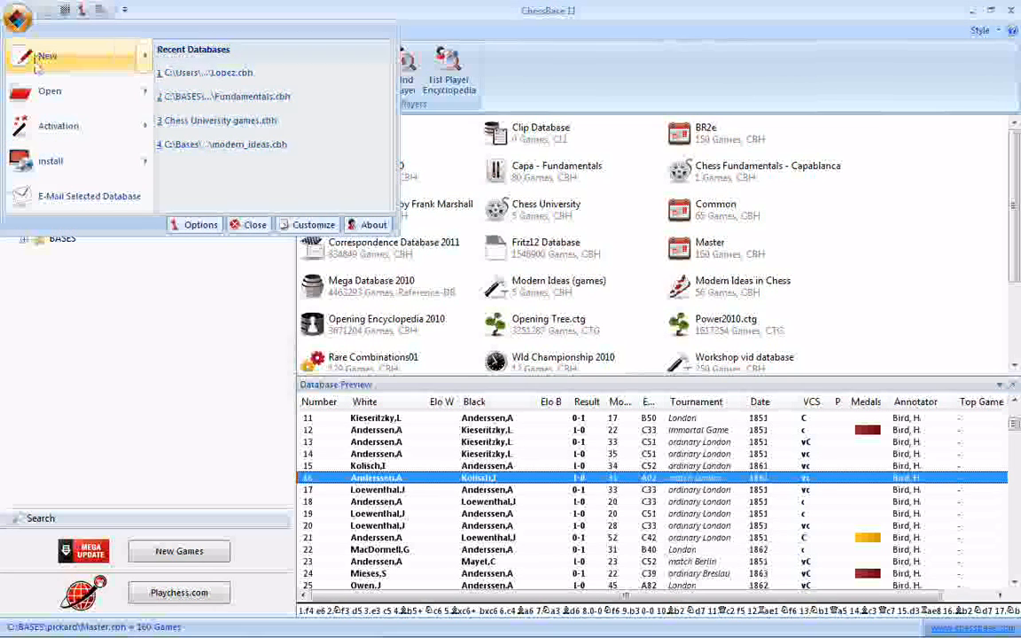
pyautogui.moveTo(40, 62)
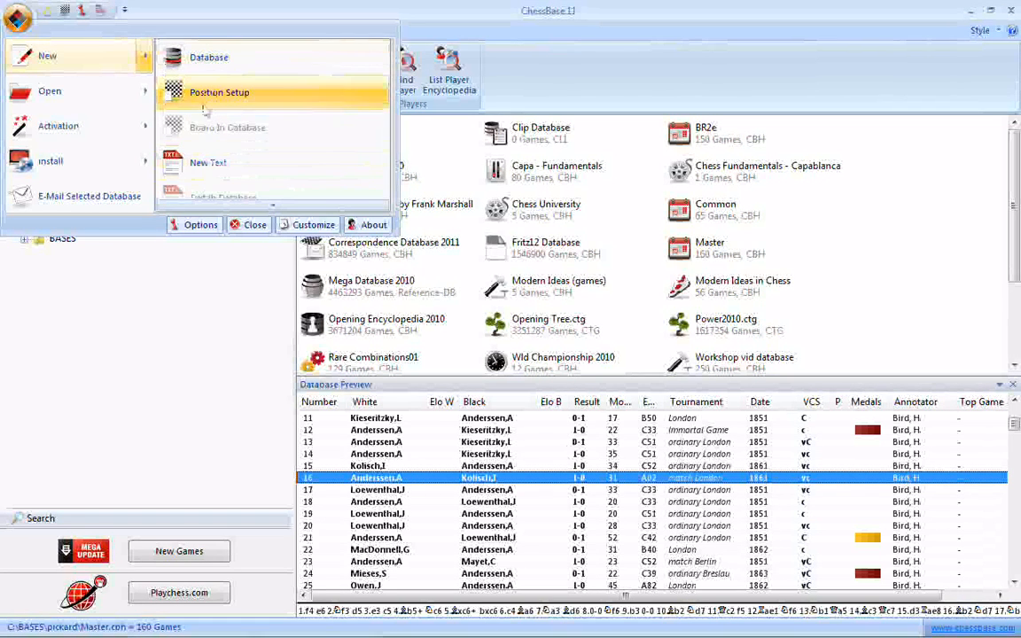
pyautogui.moveTo(43, 96)
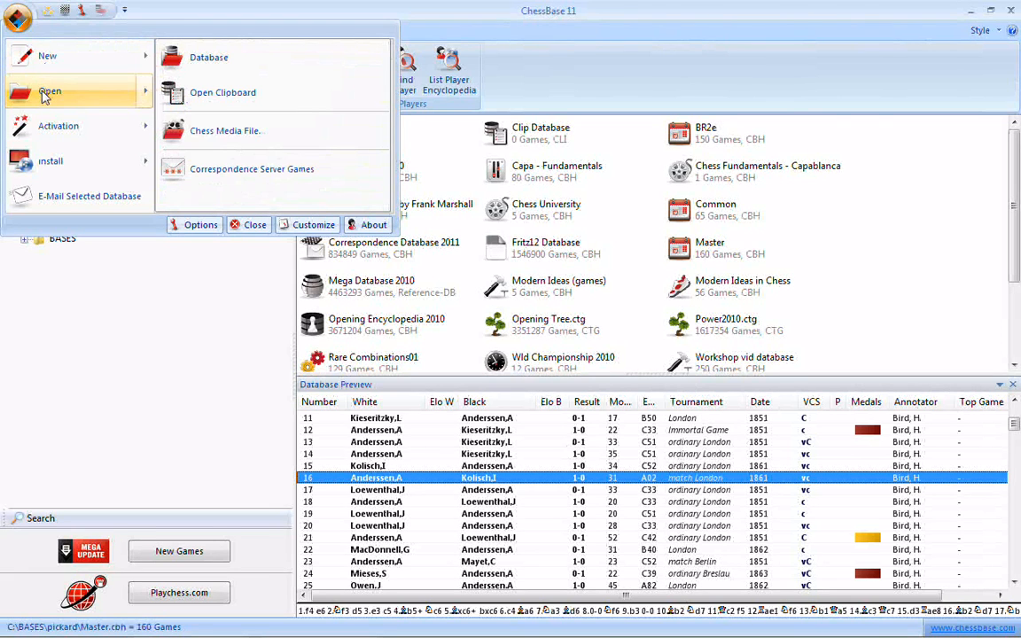
pyautogui.moveTo(37, 128)
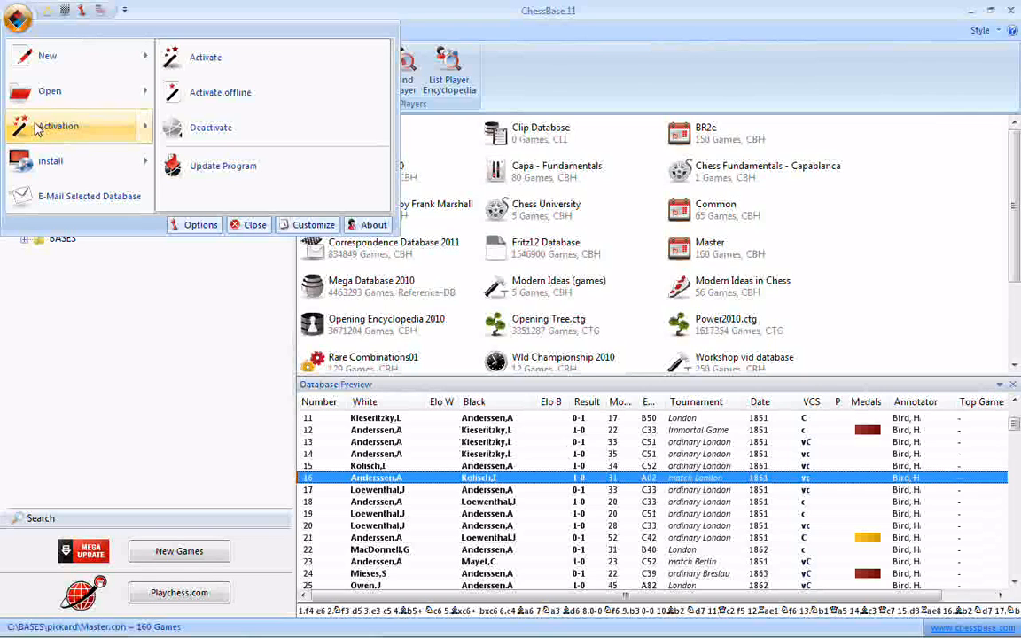
pyautogui.moveTo(40, 164)
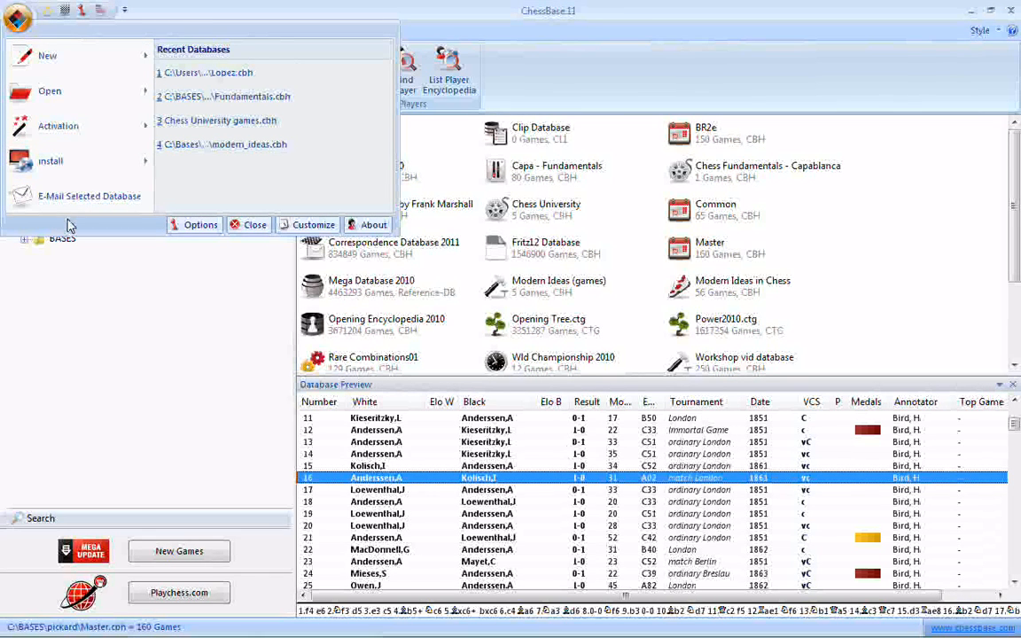
# - Open the keyboard shortcut customization and check the keys assigned to the Board and Chess Media File commands
pyautogui.click(309, 227)
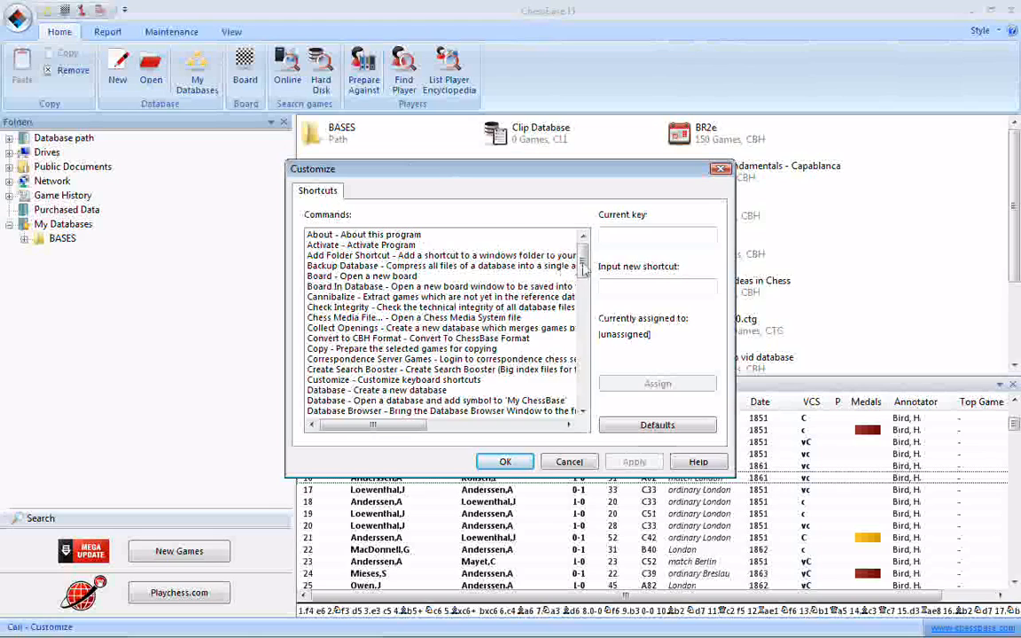
pyautogui.moveTo(584, 270)
pyautogui.mouseDown()
pyautogui.moveTo(589, 364)
pyautogui.moveTo(588, 252)
pyautogui.mouseUp()
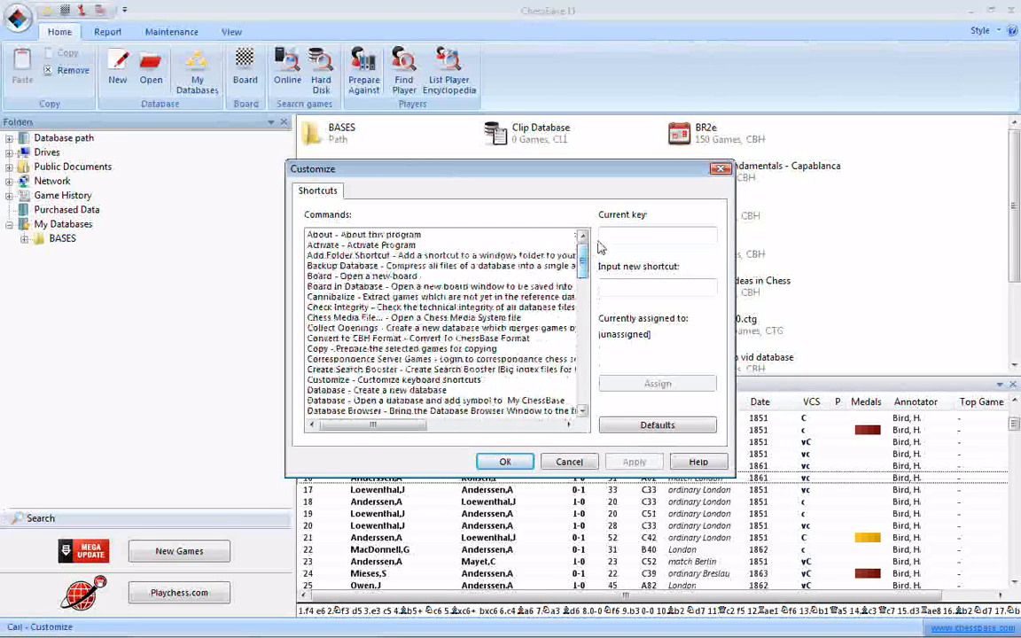
pyautogui.click(372, 276)
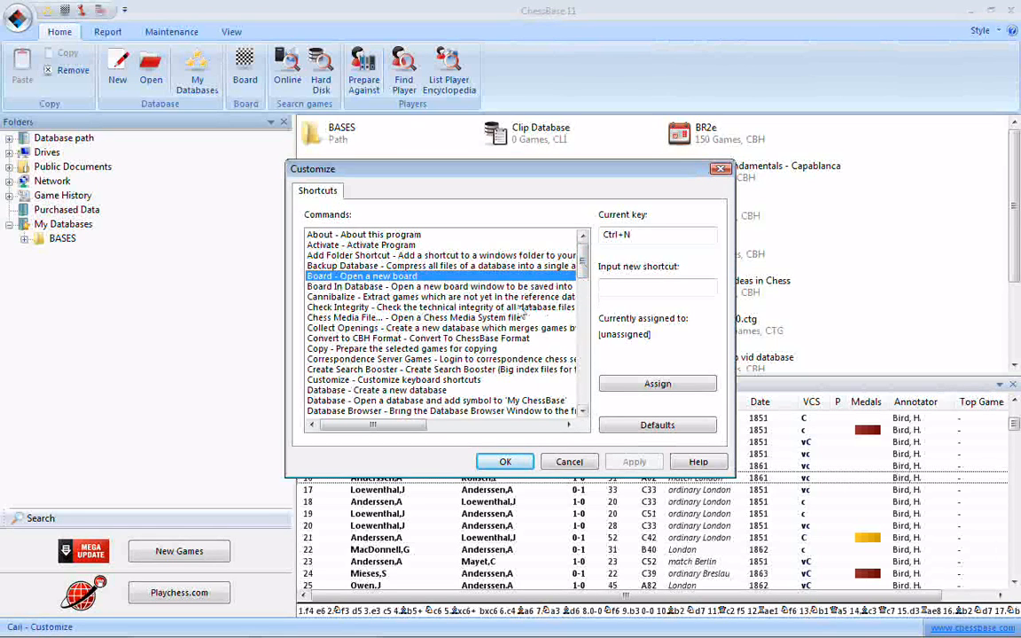
pyautogui.click(390, 318)
# - Assign the shortcut Ctrl+Alt+C to the Convert to CBH Format command and confirm the customization
pyautogui.click(406, 340)
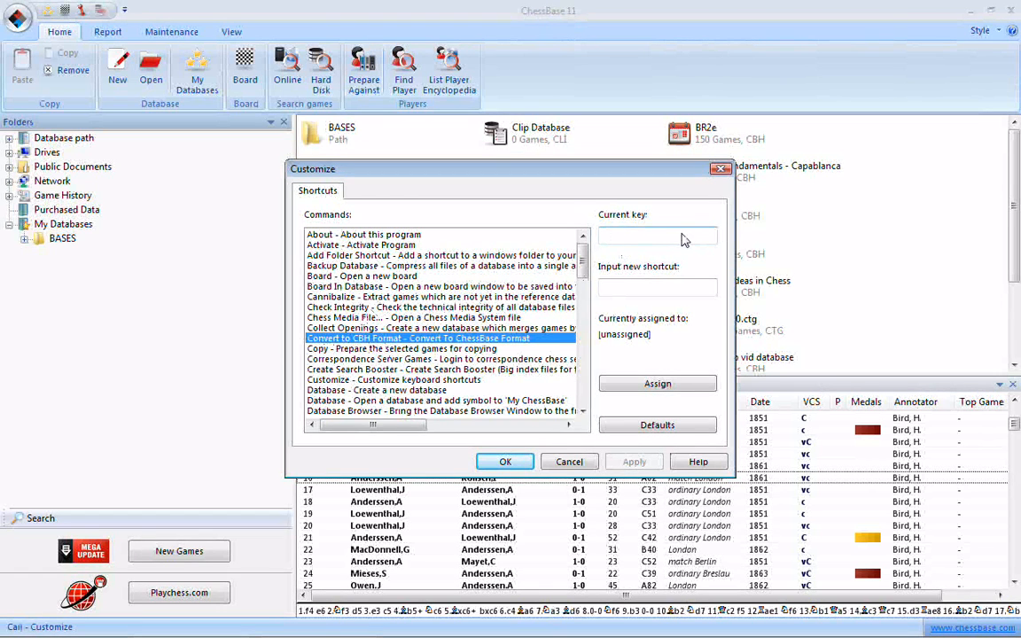
pyautogui.click(627, 291)
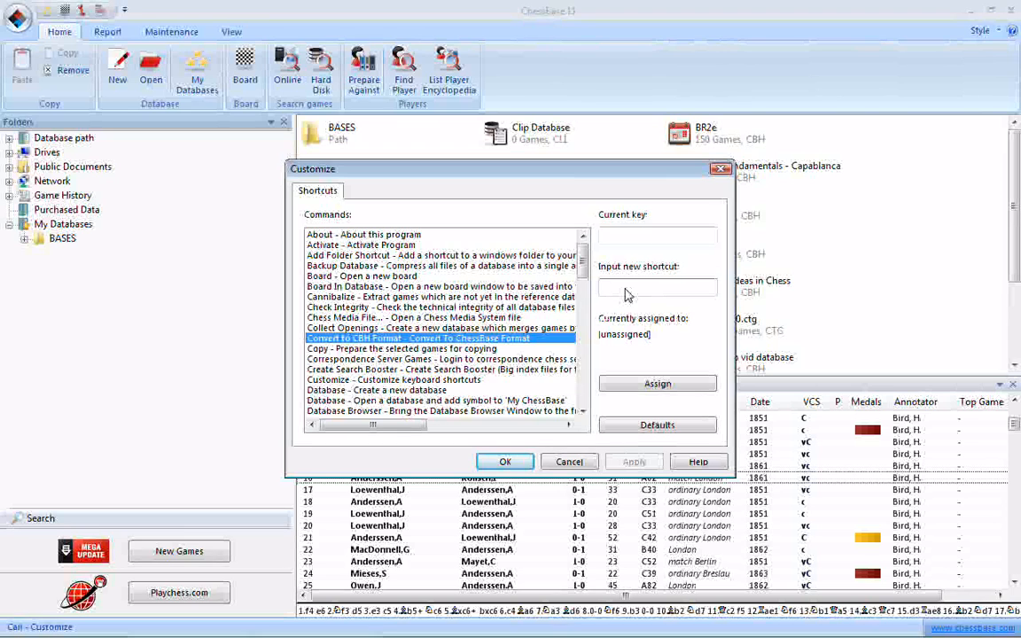
pyautogui.hotkey('ctrl', 'alt', 'c')
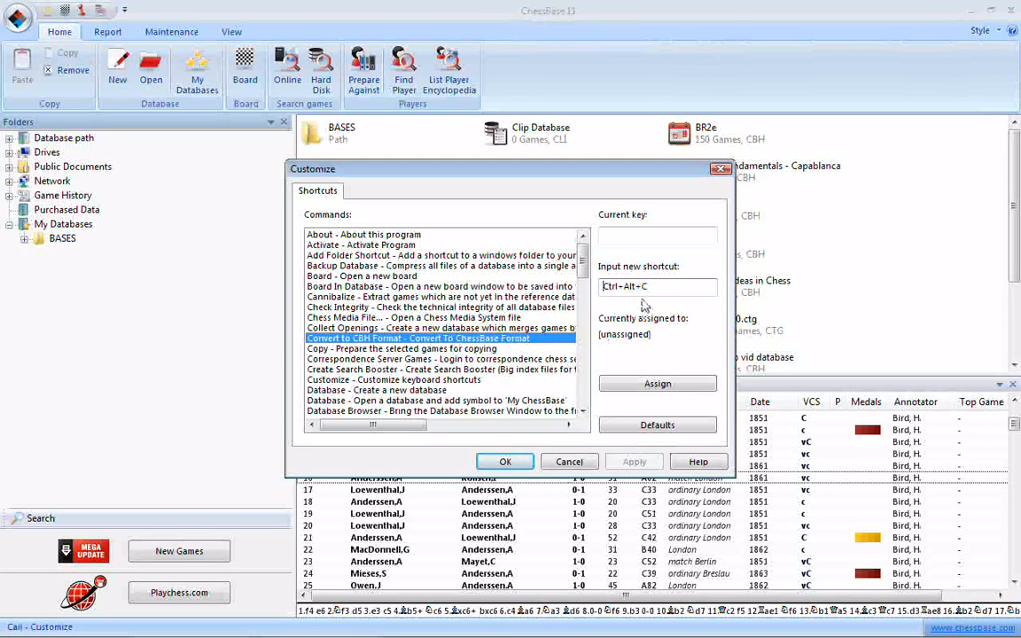
pyautogui.click(652, 390)
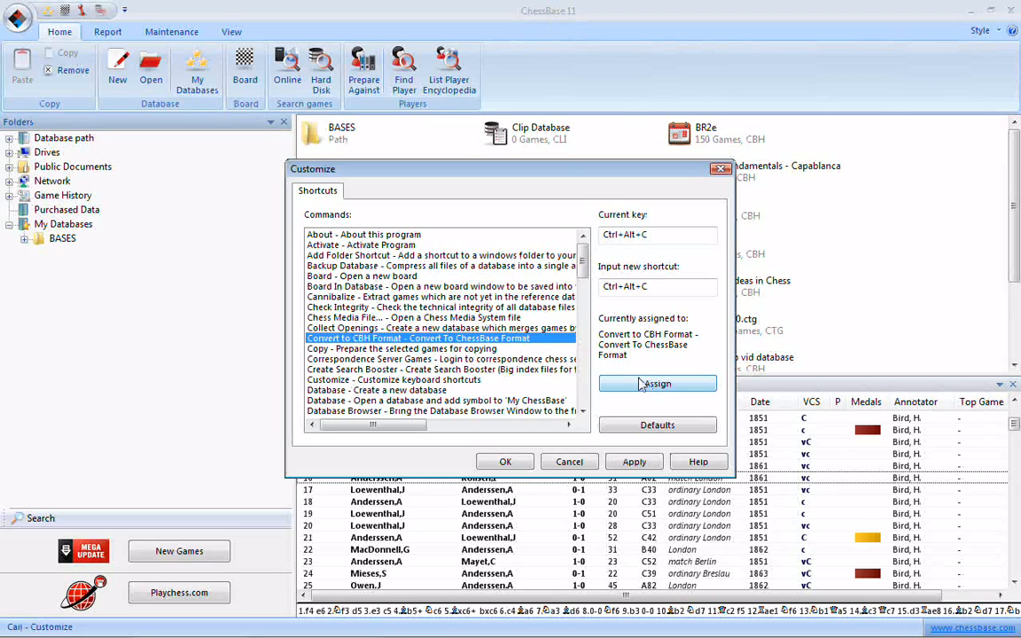
pyautogui.click(505, 462)
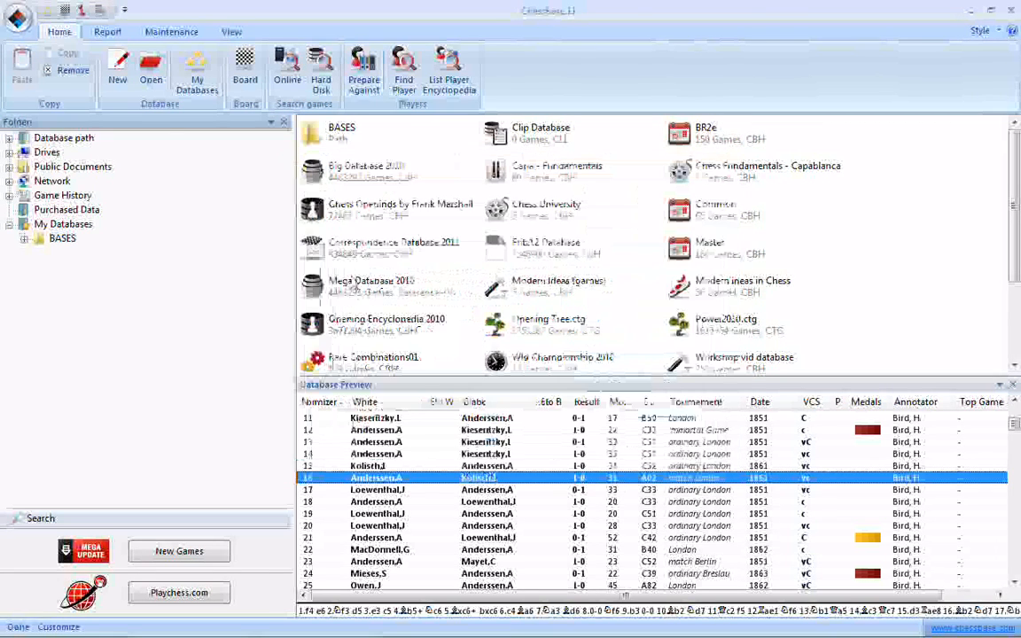
# - Try the KQNBRP piece letters and the alternative move formats in the notation options, ending on the 1.d4 format
pyautogui.click(18, 20)
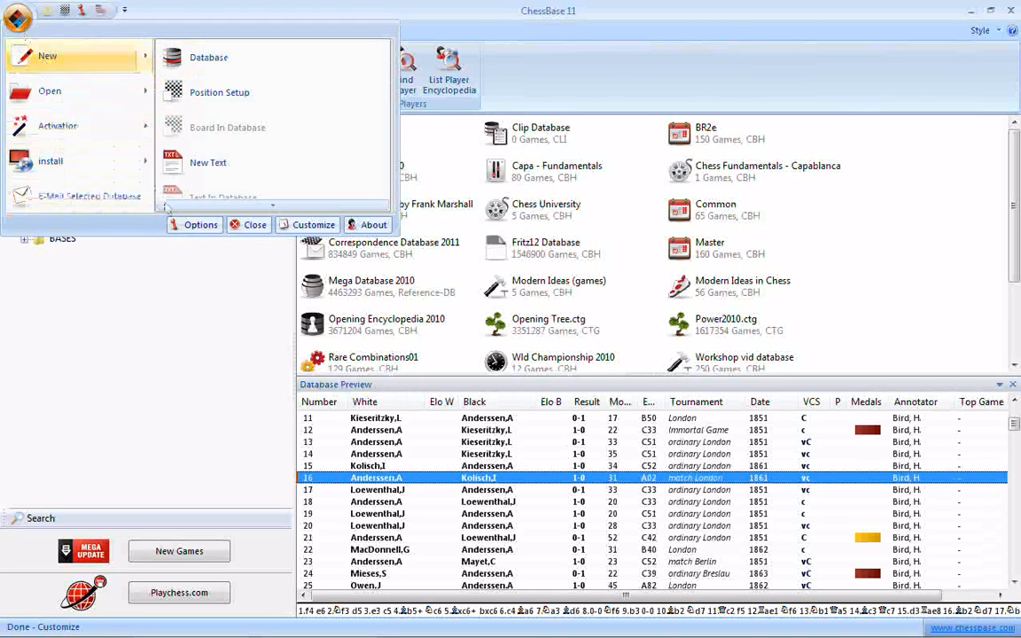
pyautogui.click(197, 227)
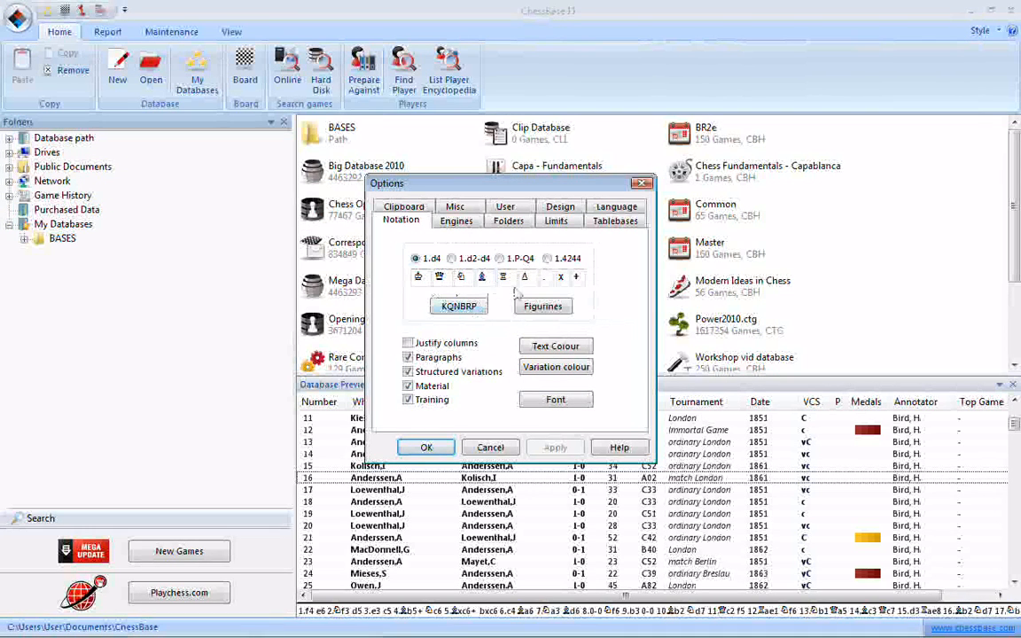
pyautogui.click(459, 306)
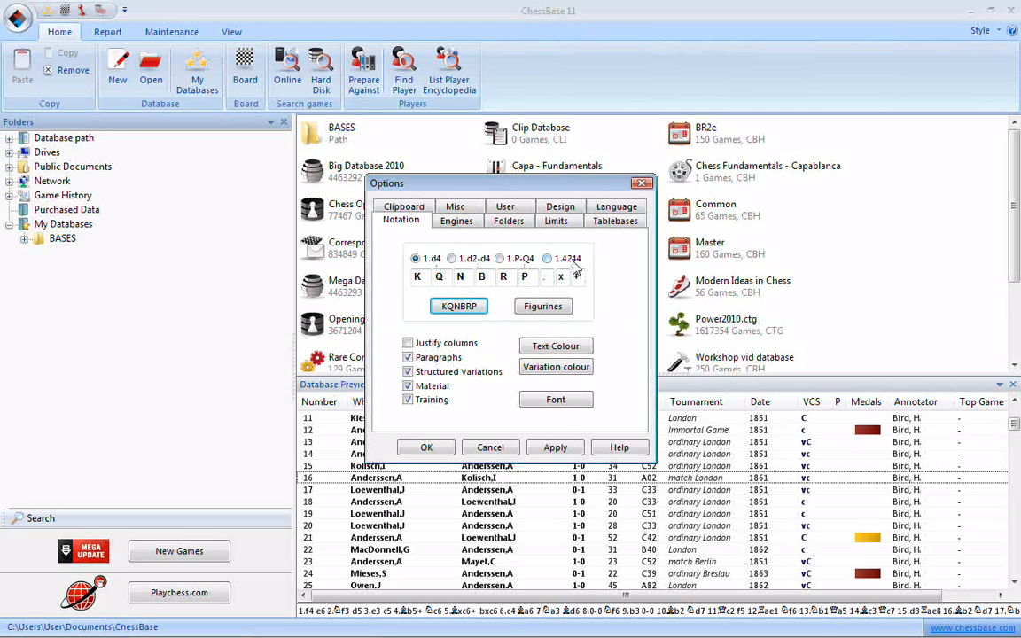
pyautogui.click(452, 258)
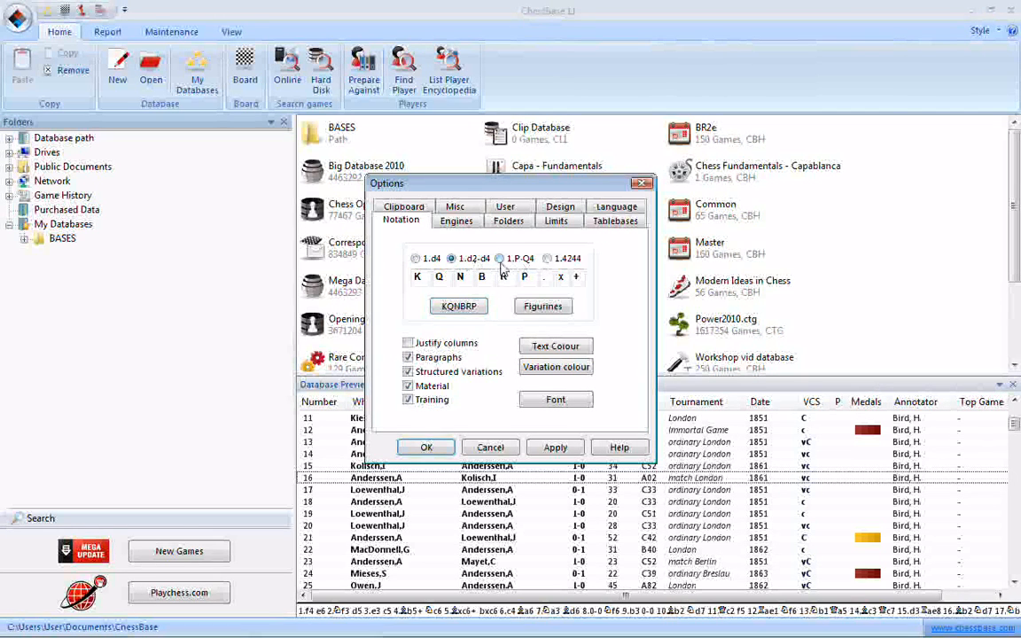
pyautogui.press('Right')
pyautogui.press('Right')
pyautogui.click(422, 259)
pyautogui.click(455, 306)
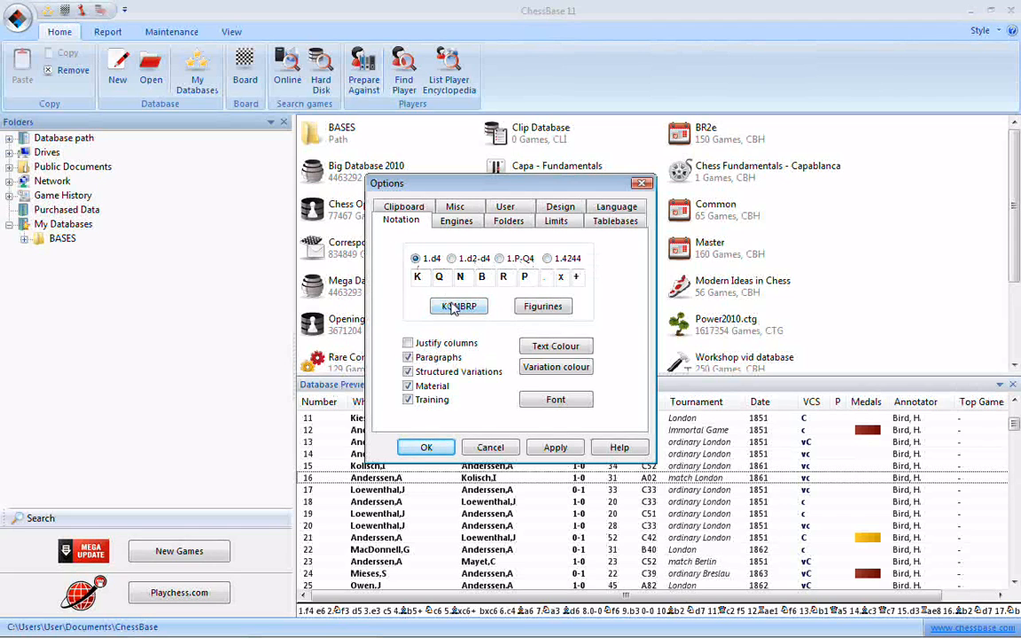
# - Browse the engines offered as default engine, then leave the program options without saving
pyautogui.click(458, 223)
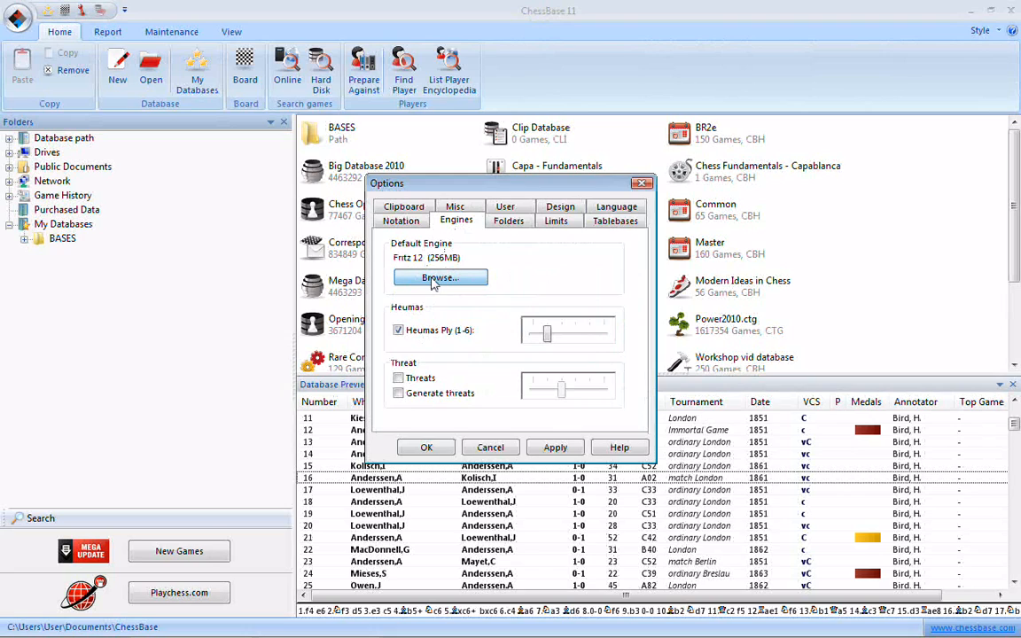
pyautogui.click(432, 281)
pyautogui.moveTo(503, 252); pyautogui.dragTo(502, 352)
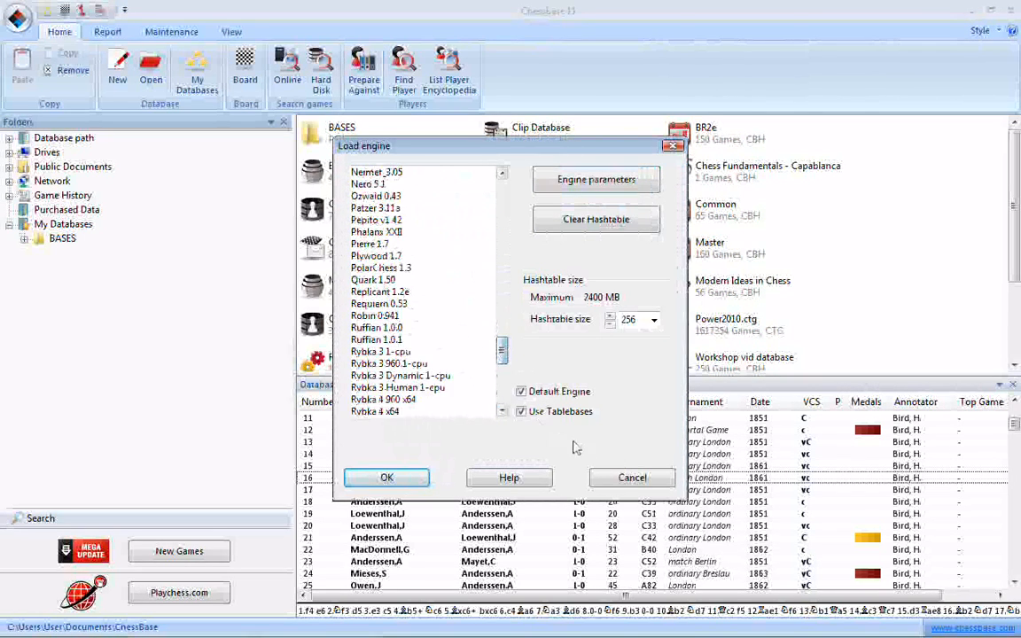
pyautogui.click(625, 477)
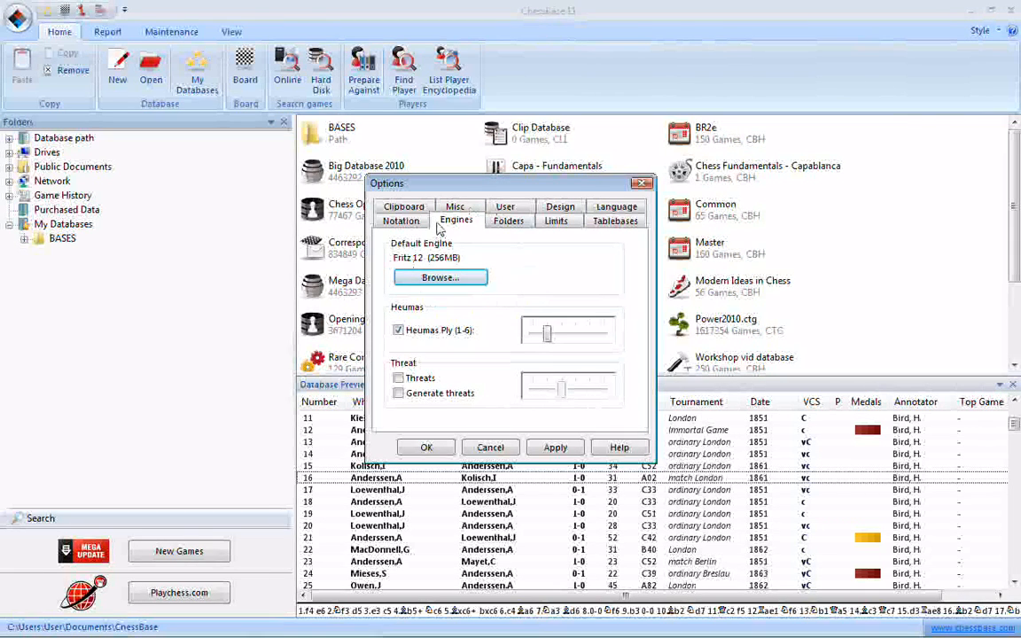
pyautogui.click(643, 184)
# - Reopen the program options for viewing and close them without changes
pyautogui.click(17, 17)
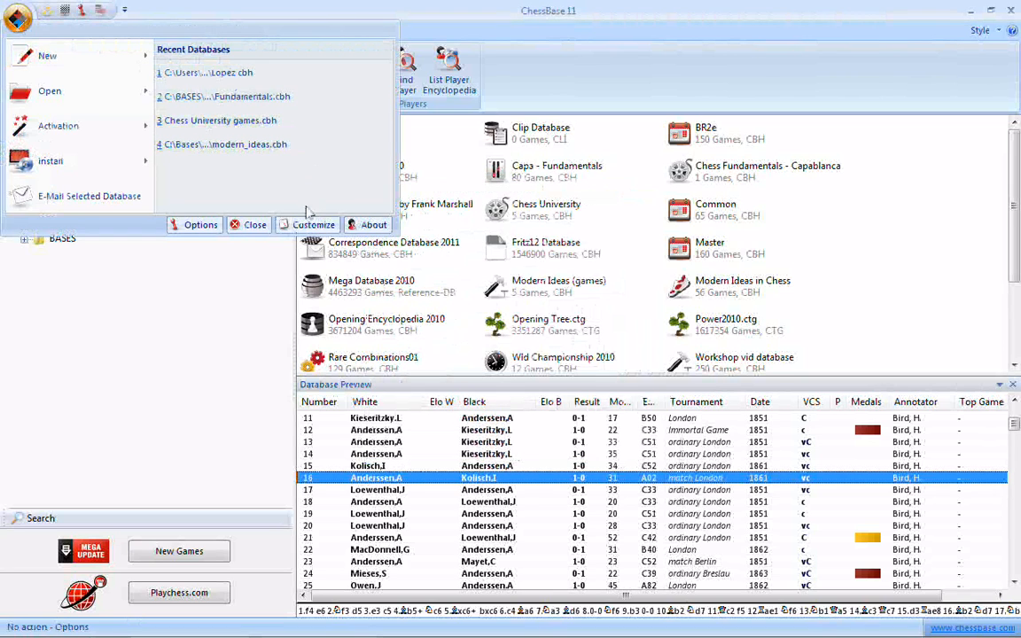
pyautogui.click(196, 225)
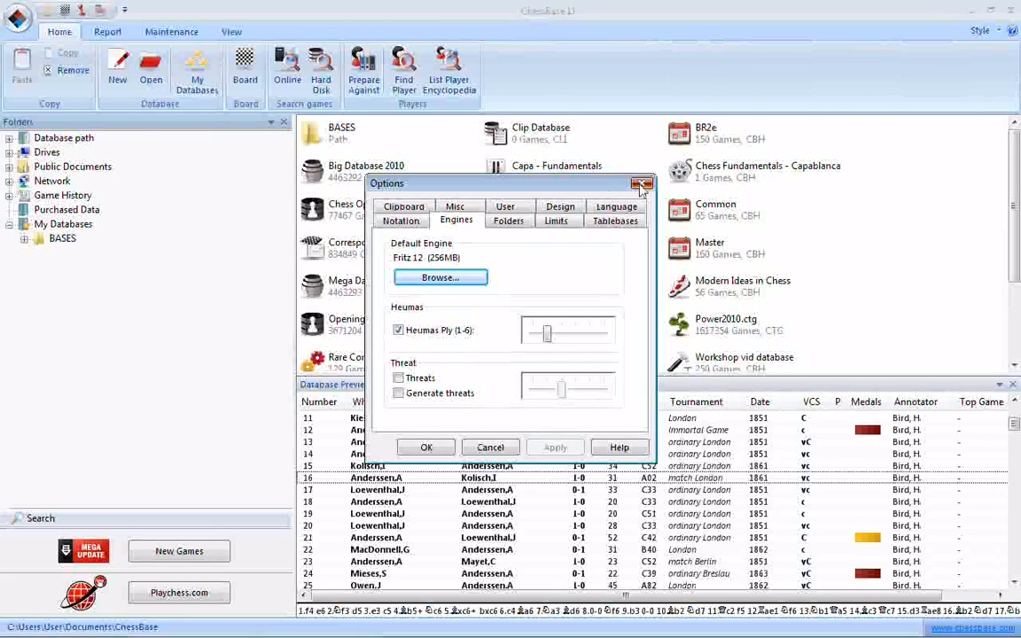
pyautogui.click(643, 184)
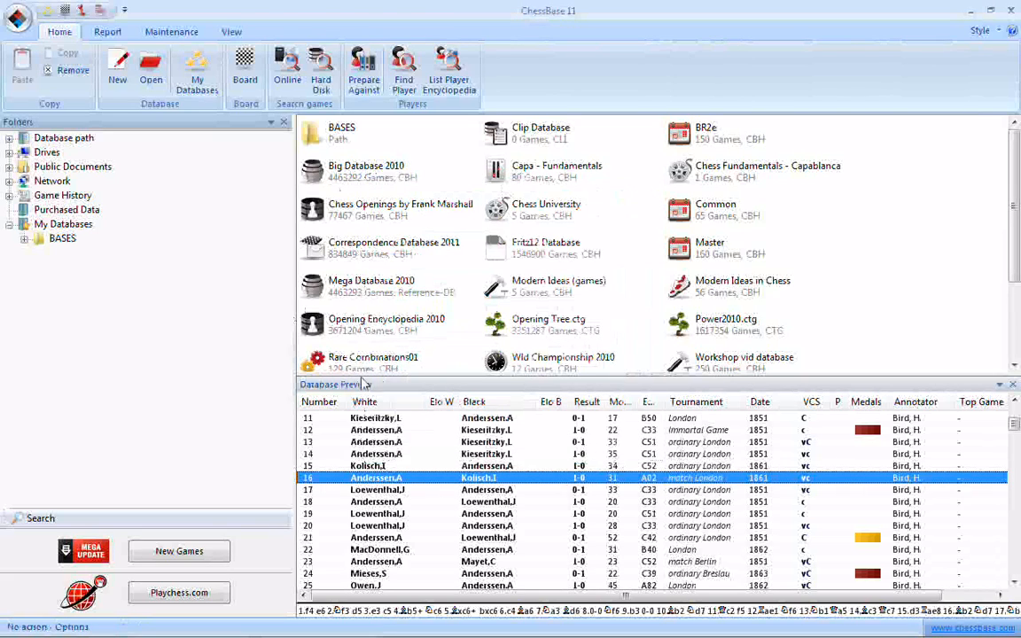
# - Open game 16 from the database preview and look over its annotation and board commands
pyautogui.doubleClick(378, 479)
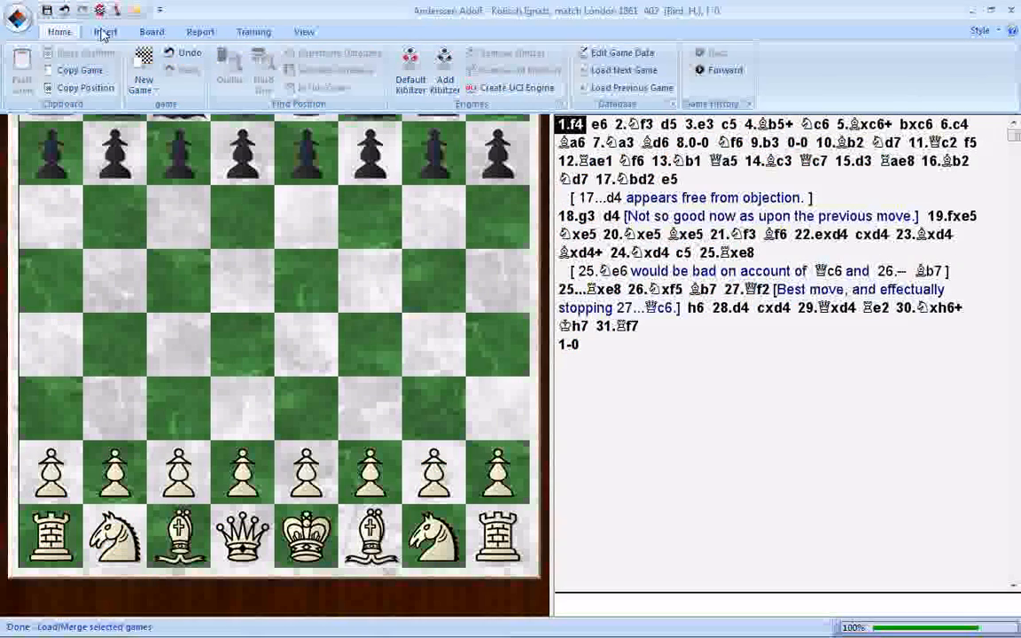
pyautogui.click(103, 32)
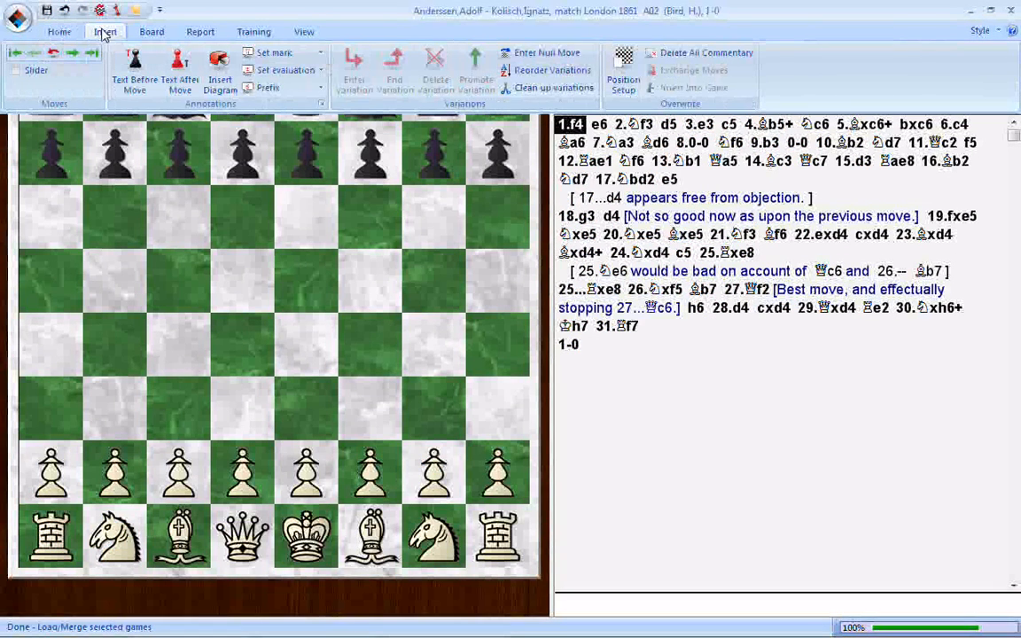
pyautogui.click(148, 35)
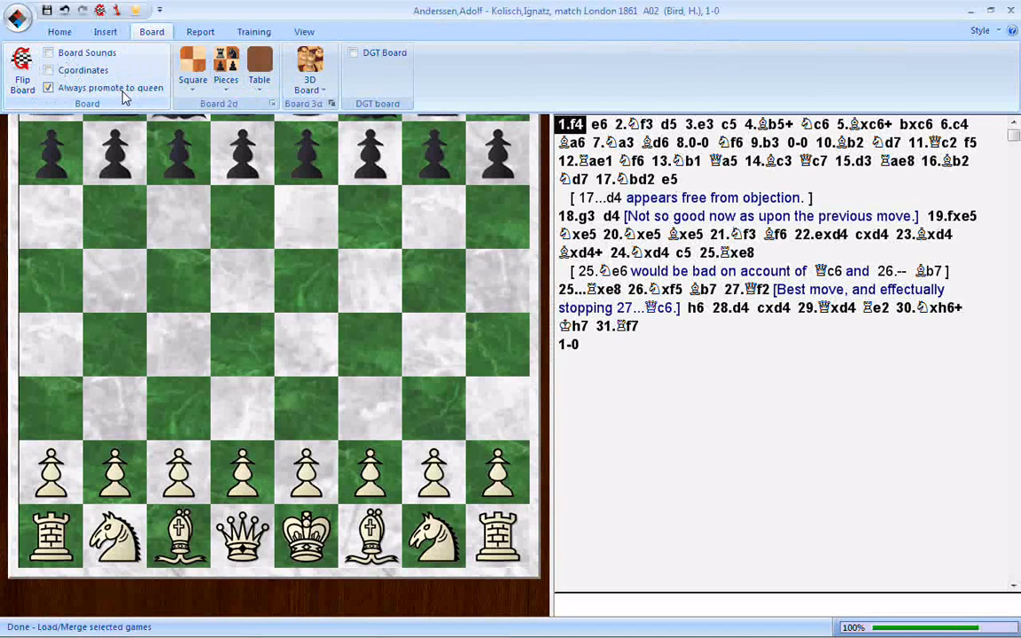
# - Examine the 2D board design settings without changing them, then close the game window
pyautogui.click(273, 104)
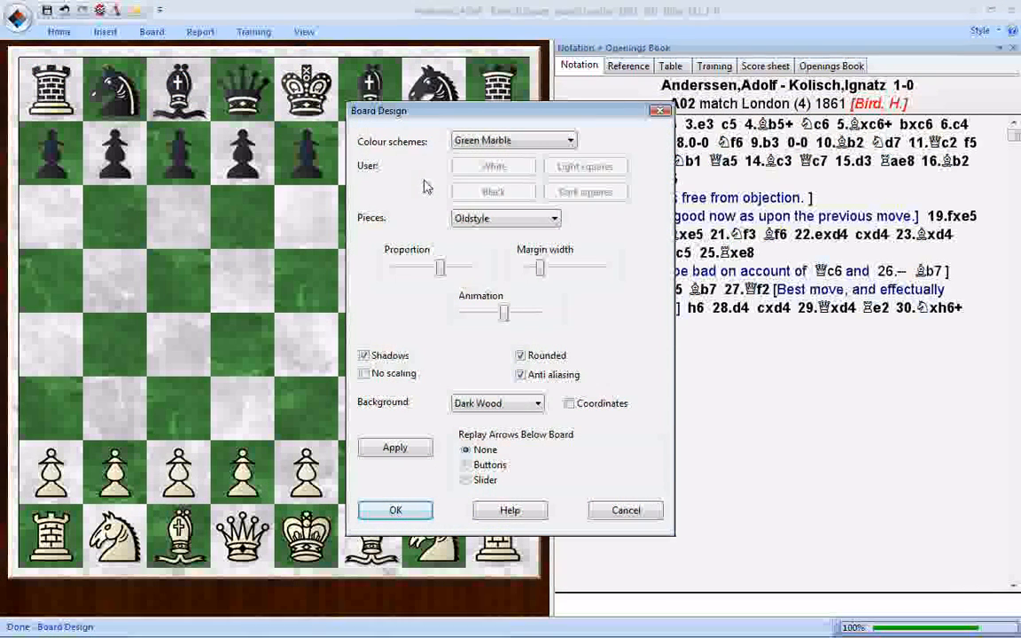
pyautogui.click(660, 110)
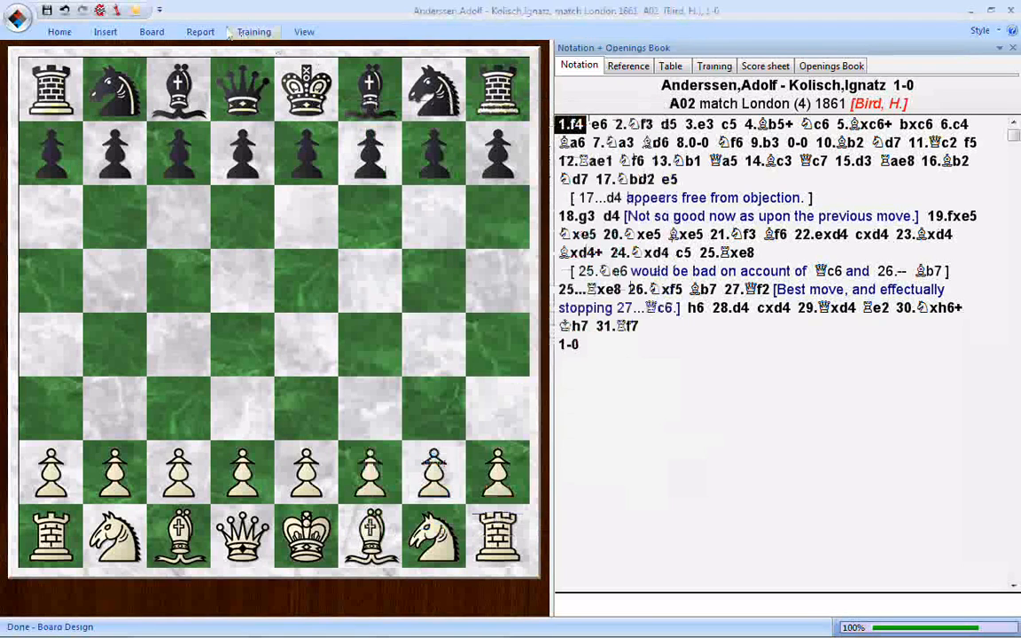
pyautogui.click(152, 32)
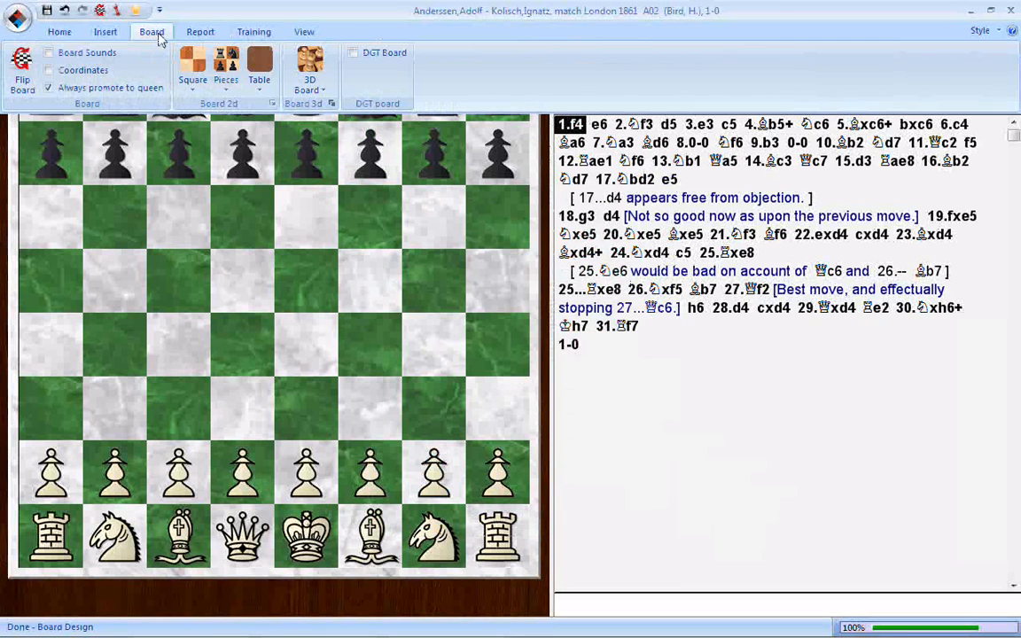
pyautogui.click(274, 105)
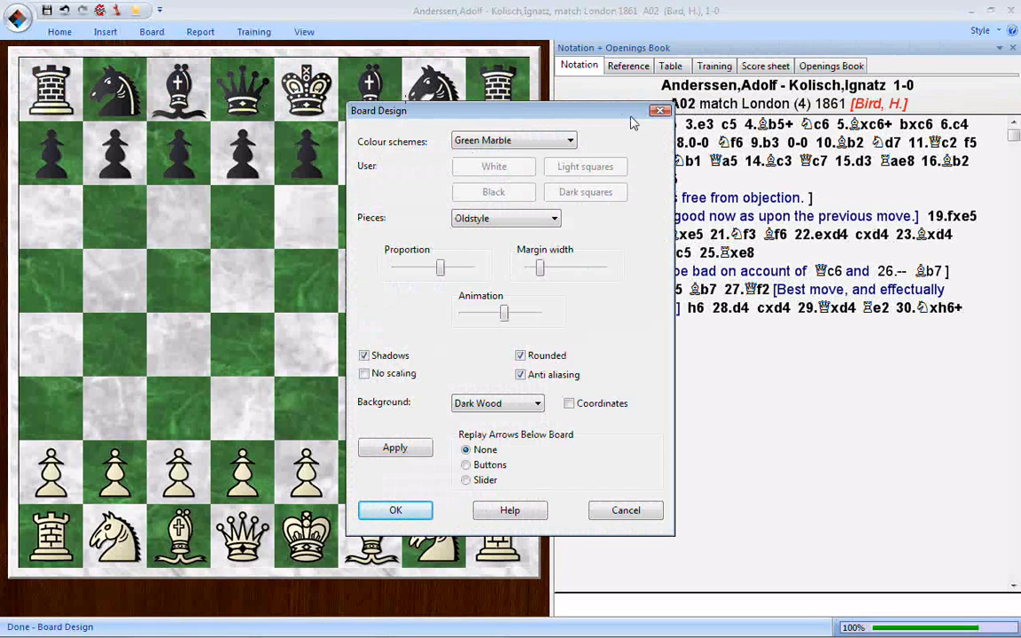
pyautogui.click(660, 112)
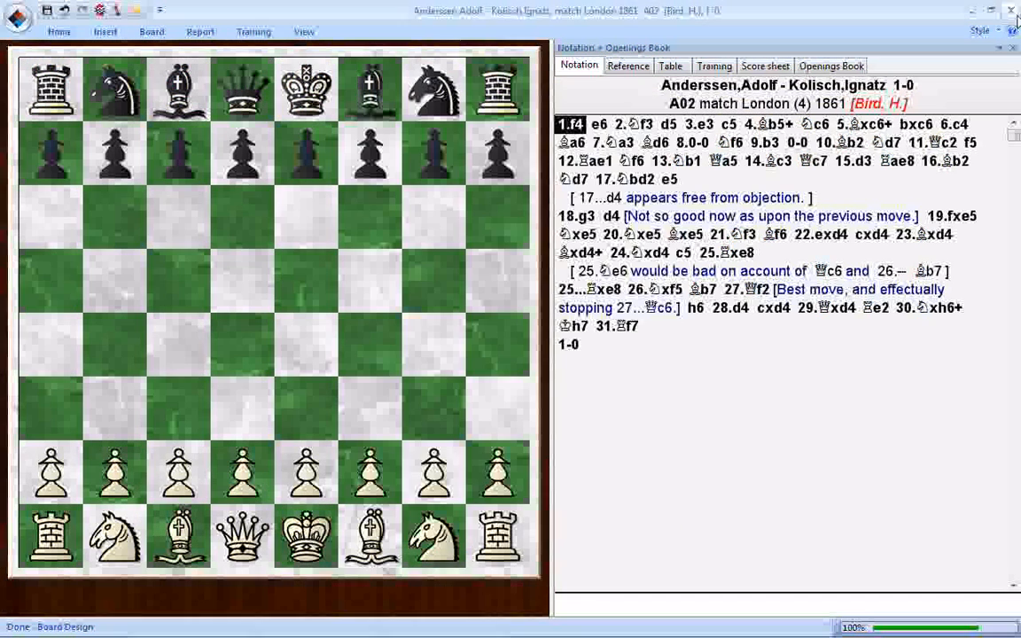
pyautogui.click(1016, 16)
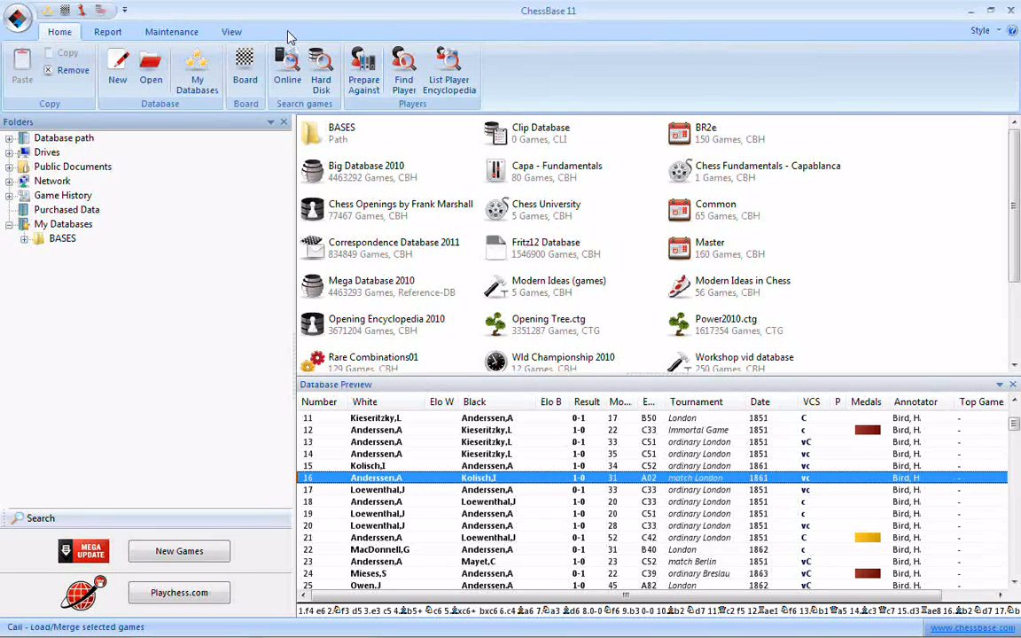
# - Open the program help for a brief look and close it again
pyautogui.click(1013, 31)
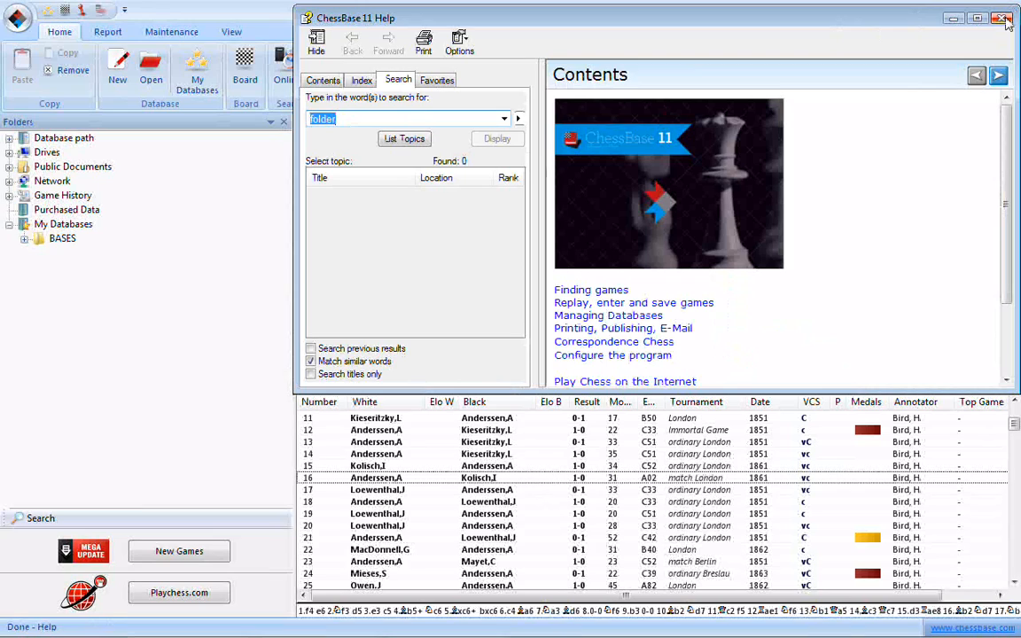
pyautogui.click(1002, 19)
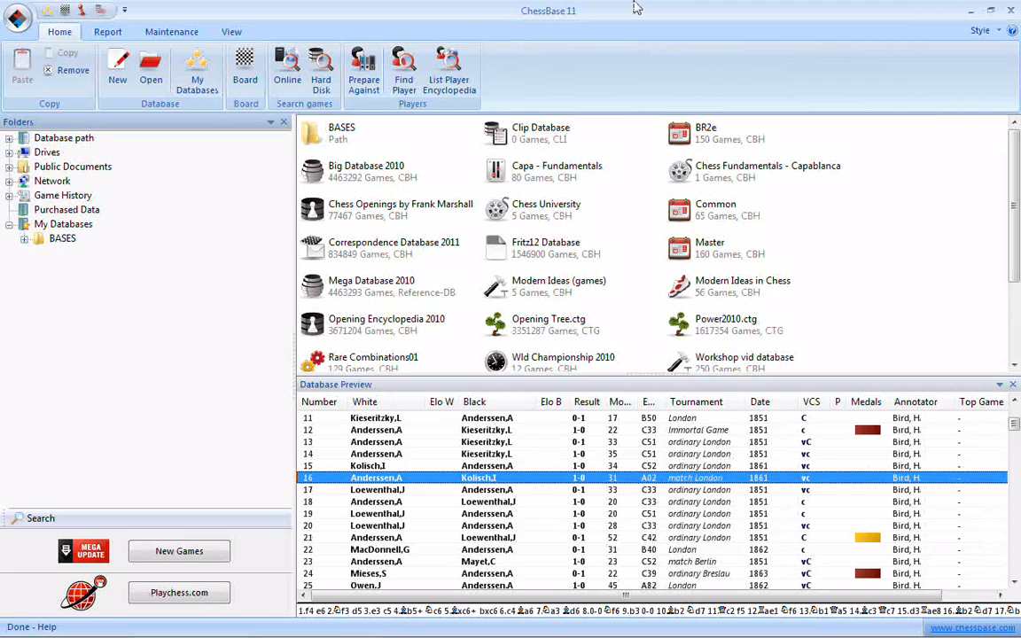
# - Try the Aqua, Silver and Black themes in turn, restore the Blue Theme, and review the available styles once more
pyautogui.click(983, 30)
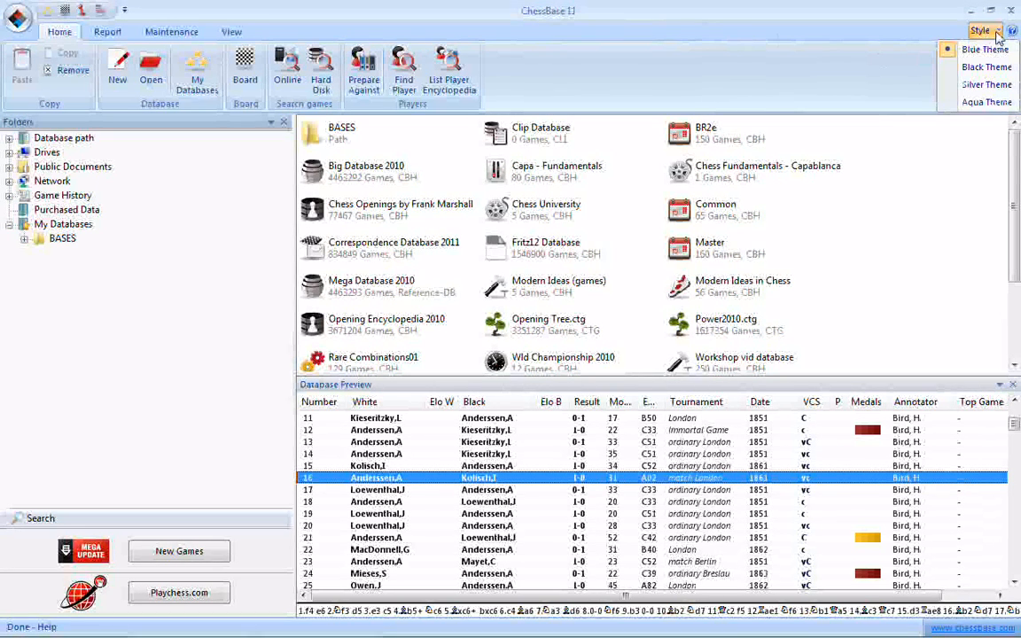
pyautogui.click(978, 105)
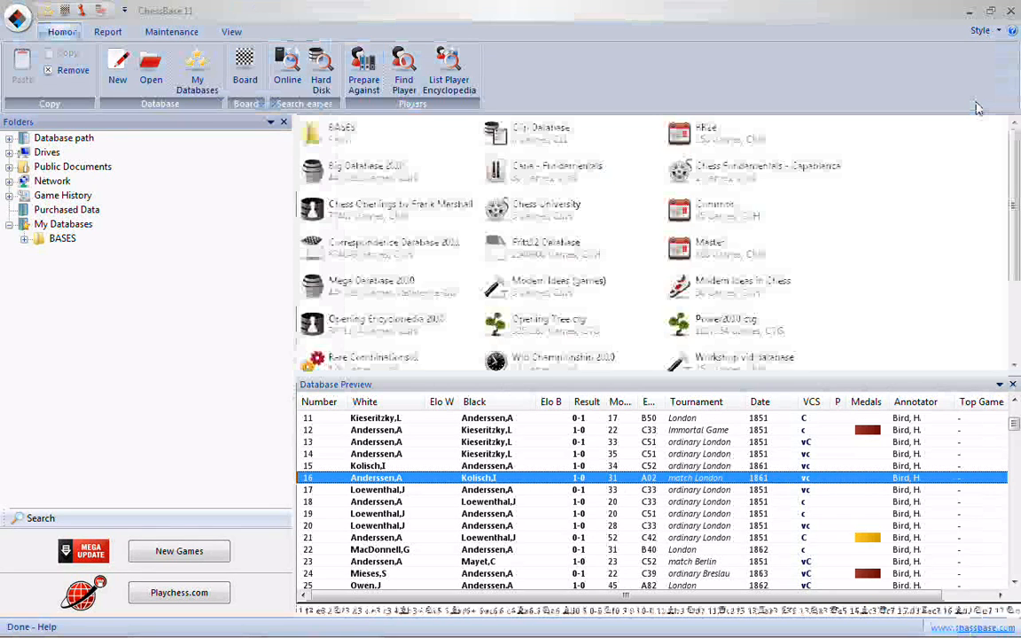
pyautogui.click(995, 32)
pyautogui.click(980, 86)
pyautogui.click(991, 31)
pyautogui.click(988, 66)
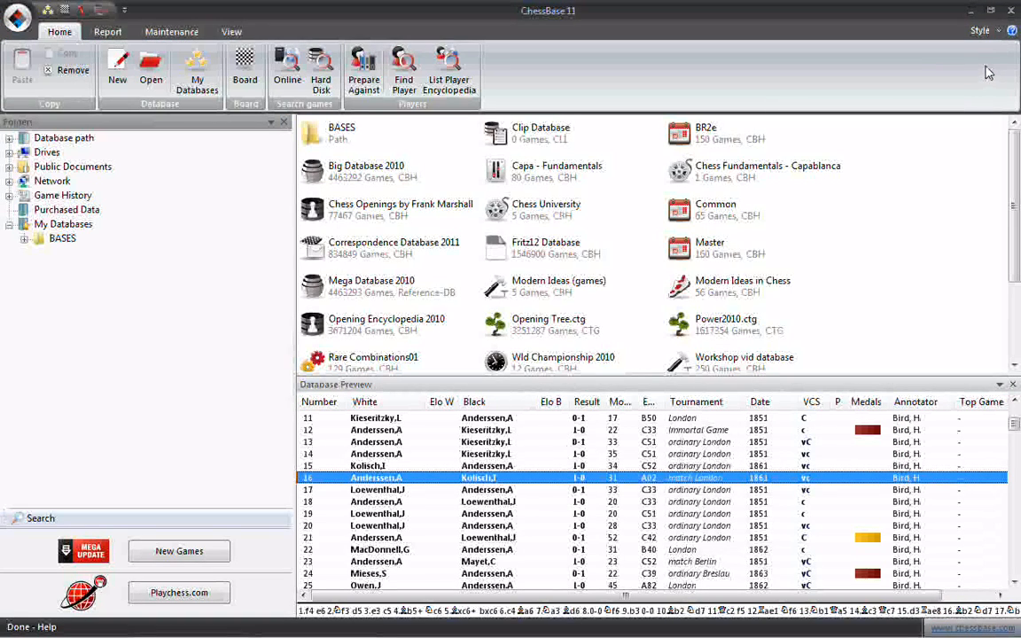
pyautogui.click(980, 30)
pyautogui.click(983, 61)
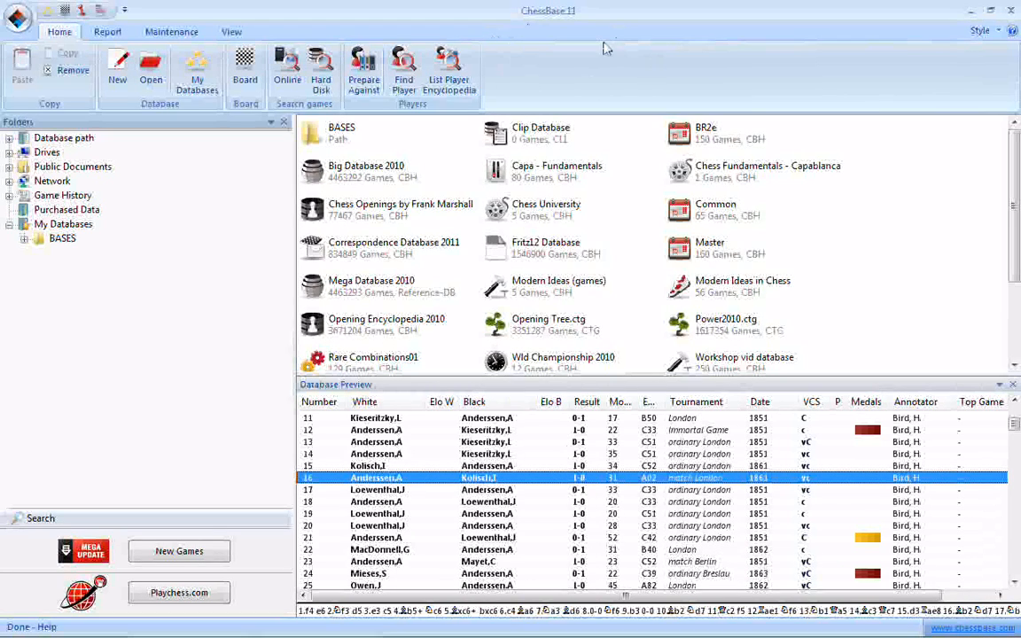
pyautogui.click(996, 34)
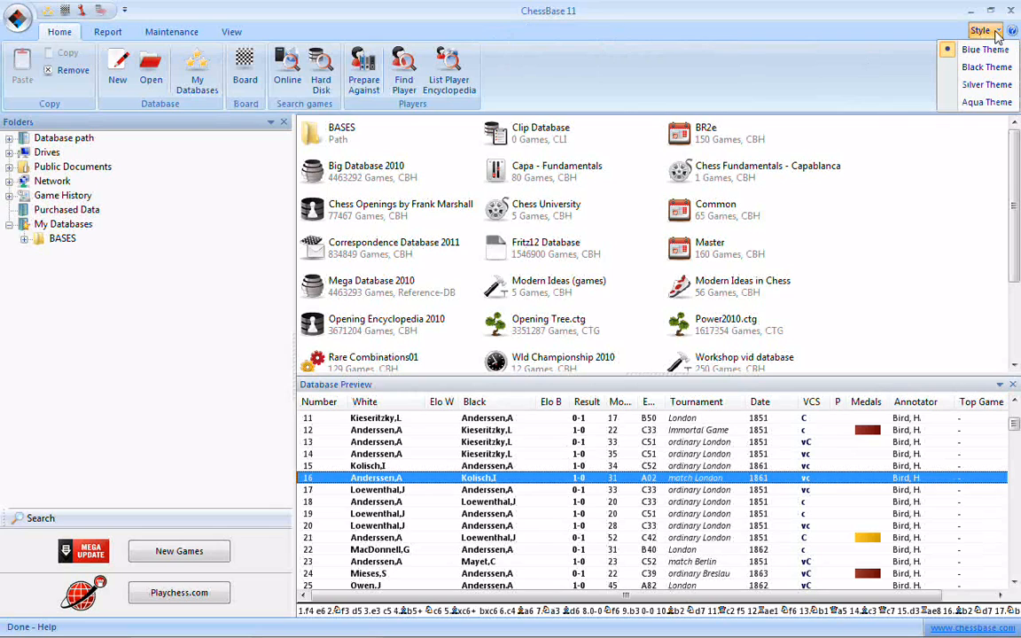
pyautogui.click(734, 20)
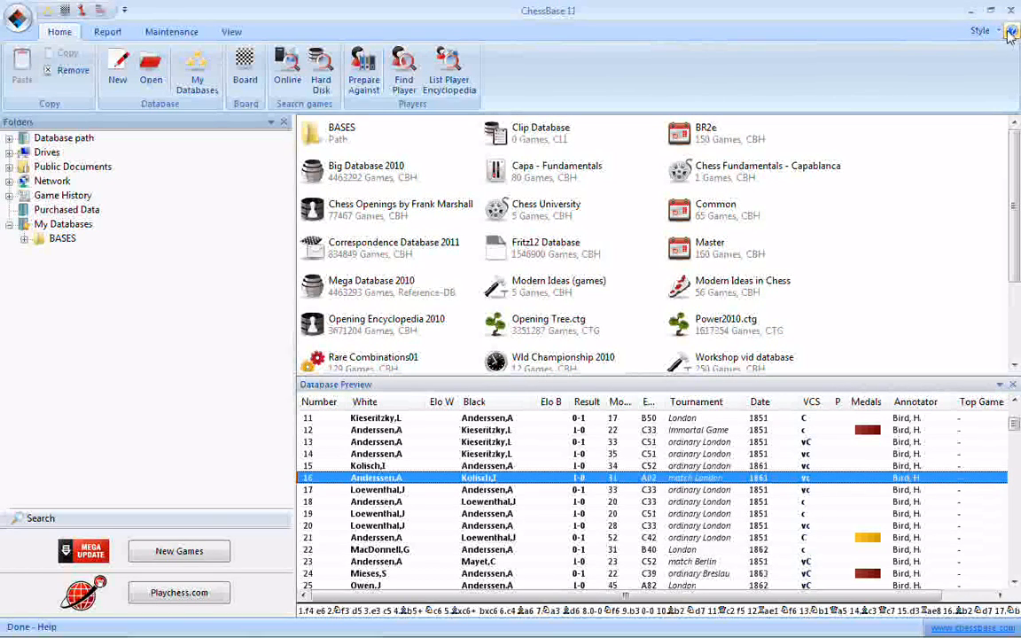
# - Look over the quick access customization list and the application menu's install commands and recent databases without choosing anything
pyautogui.click(126, 10)
pyautogui.click(126, 11)
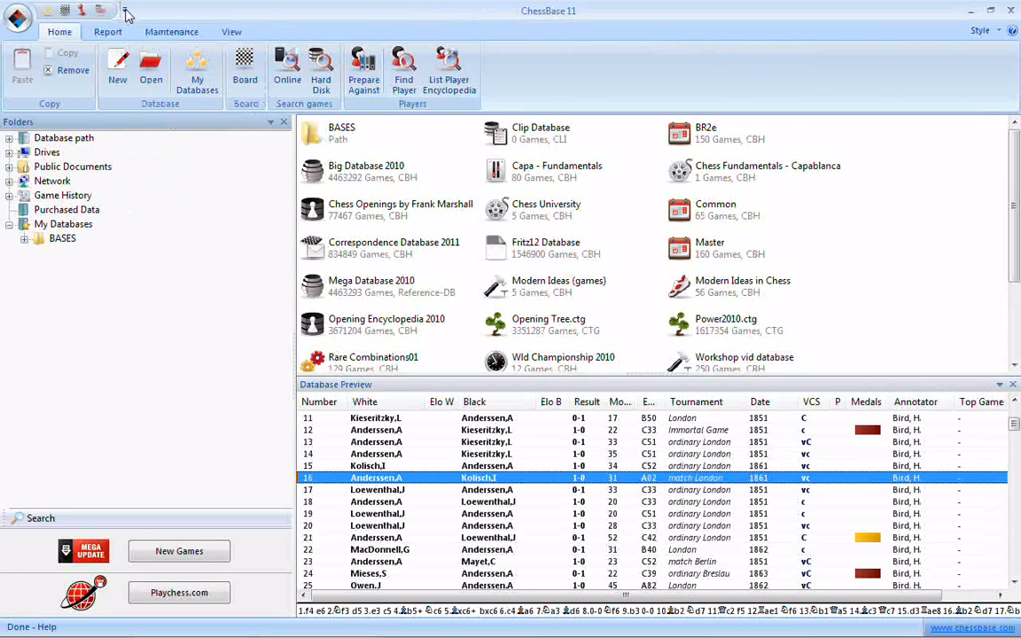
pyautogui.click(18, 19)
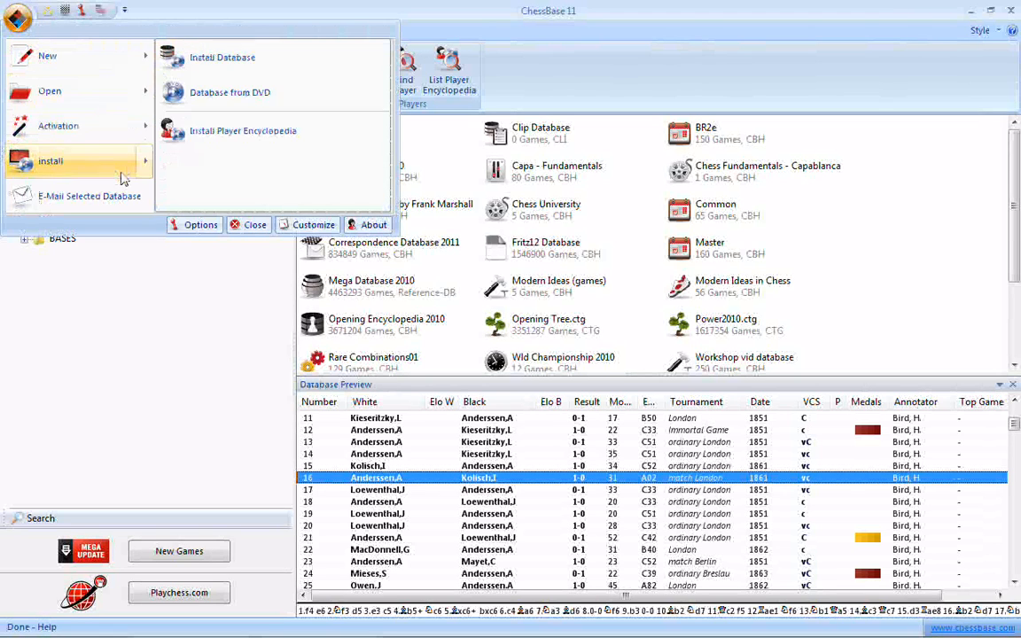
pyautogui.moveTo(107, 160)
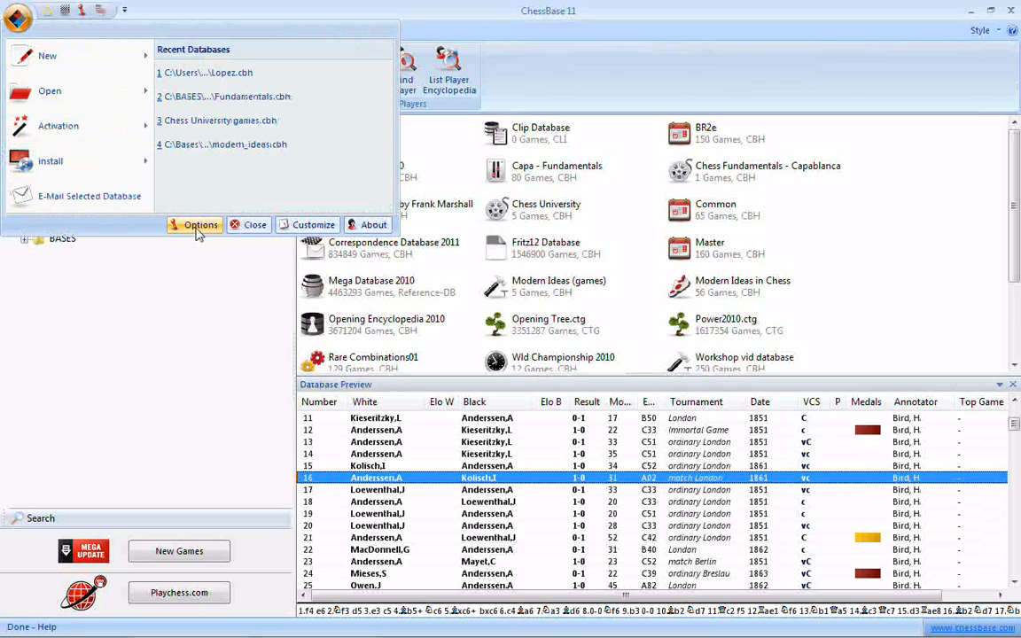
pyautogui.click(400, 17)
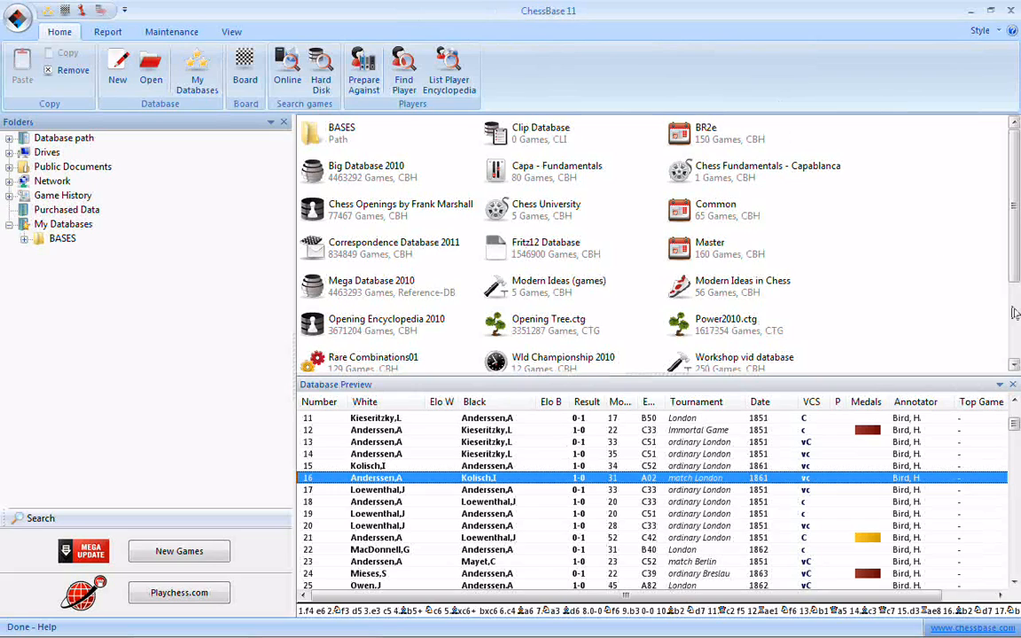
# - Examine the context commands of the database window, the folder pane and game 16 in the database preview, then dismiss them
pyautogui.rightClick(943, 241)
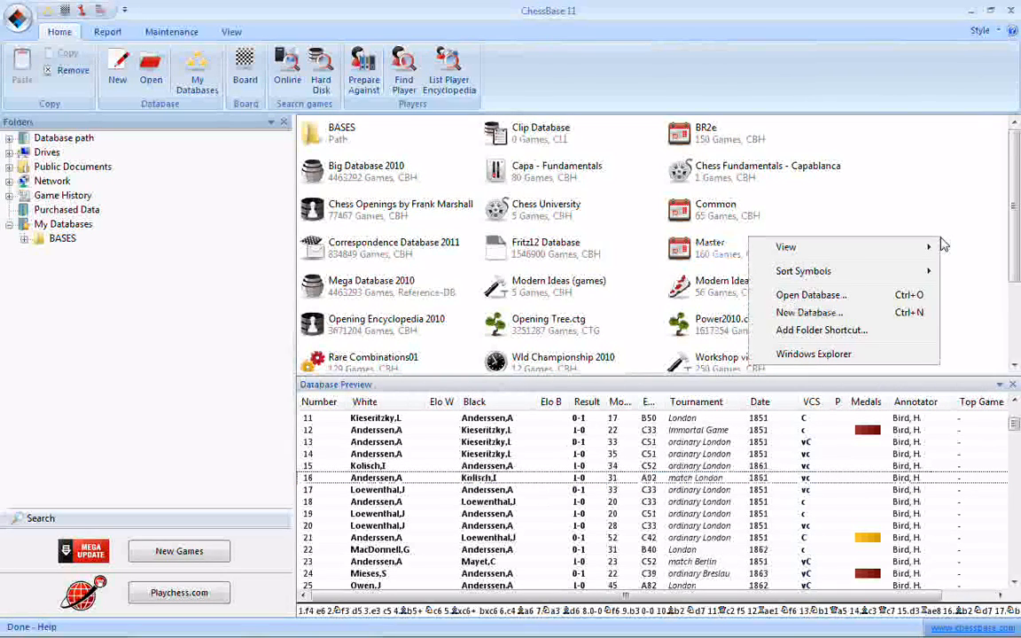
pyautogui.rightClick(173, 297)
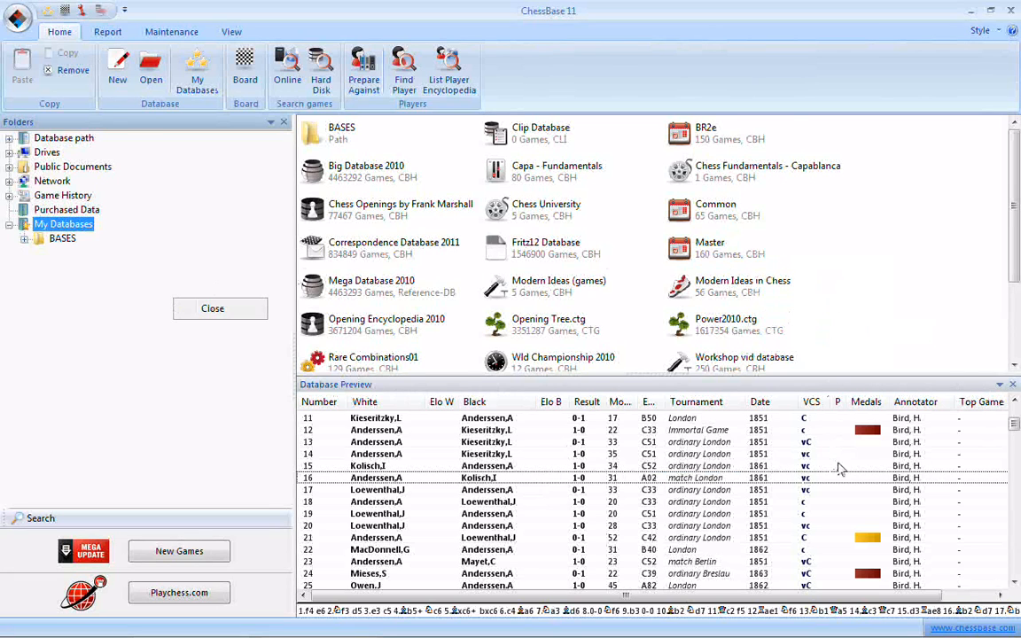
pyautogui.rightClick(795, 479)
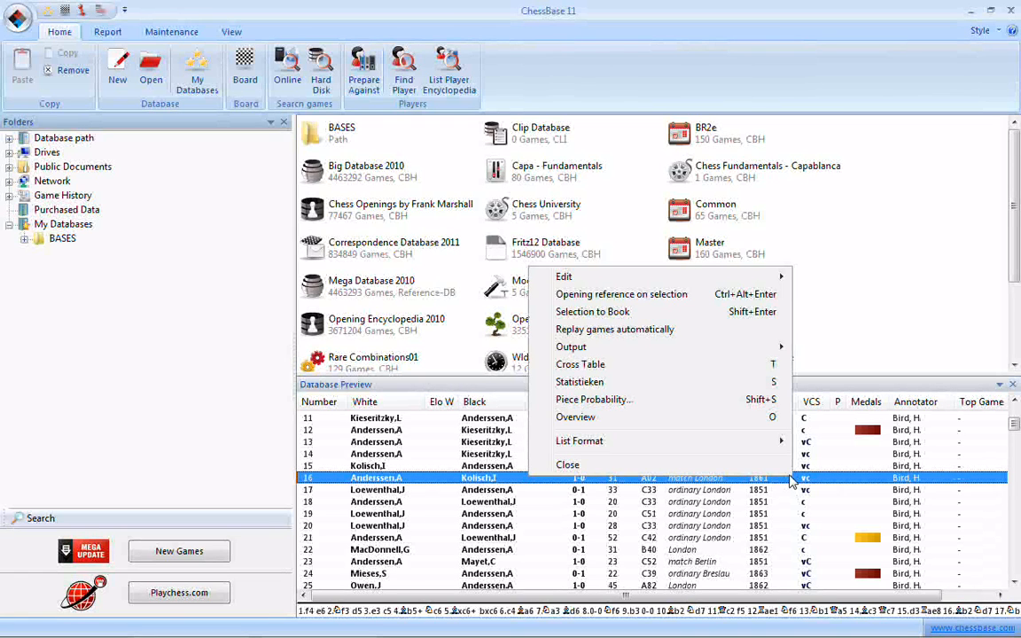
pyautogui.click(882, 241)
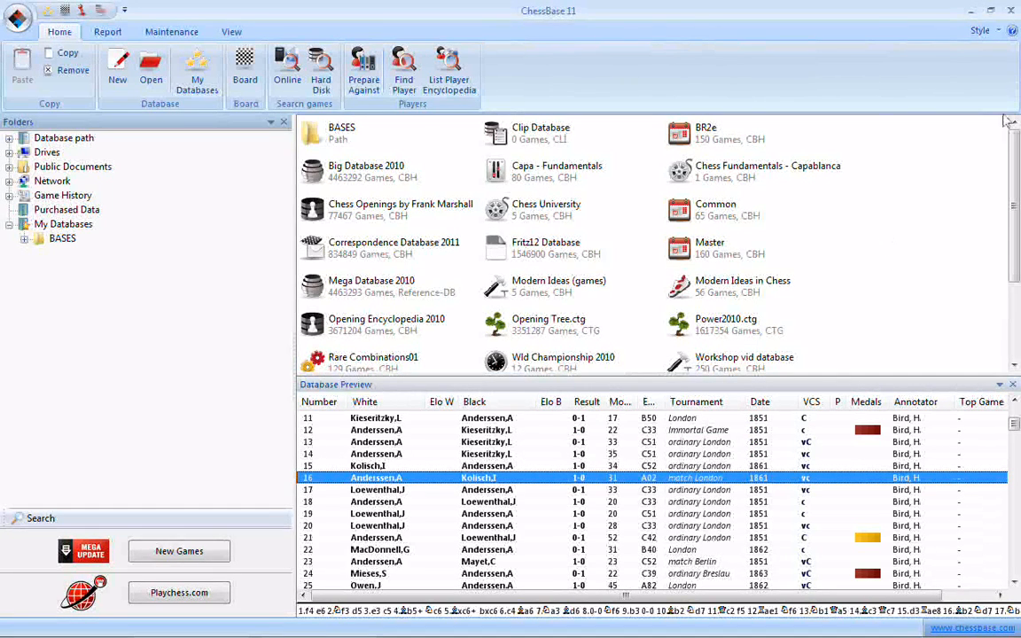
# - Browse the help's contents and index, search it for "folder", and close the help window
pyautogui.click(1013, 33)
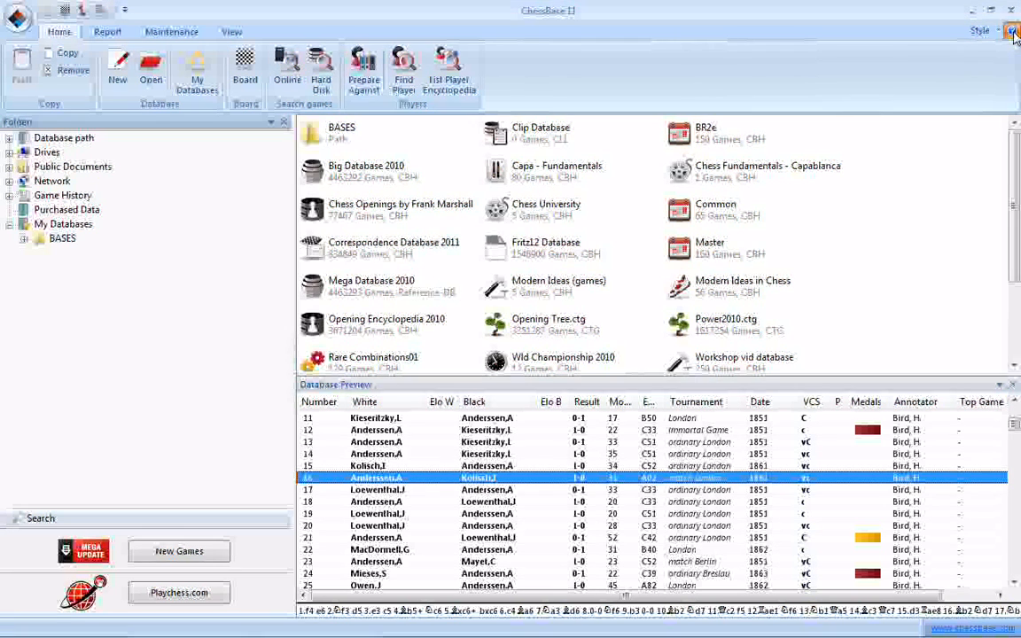
pyautogui.click(325, 81)
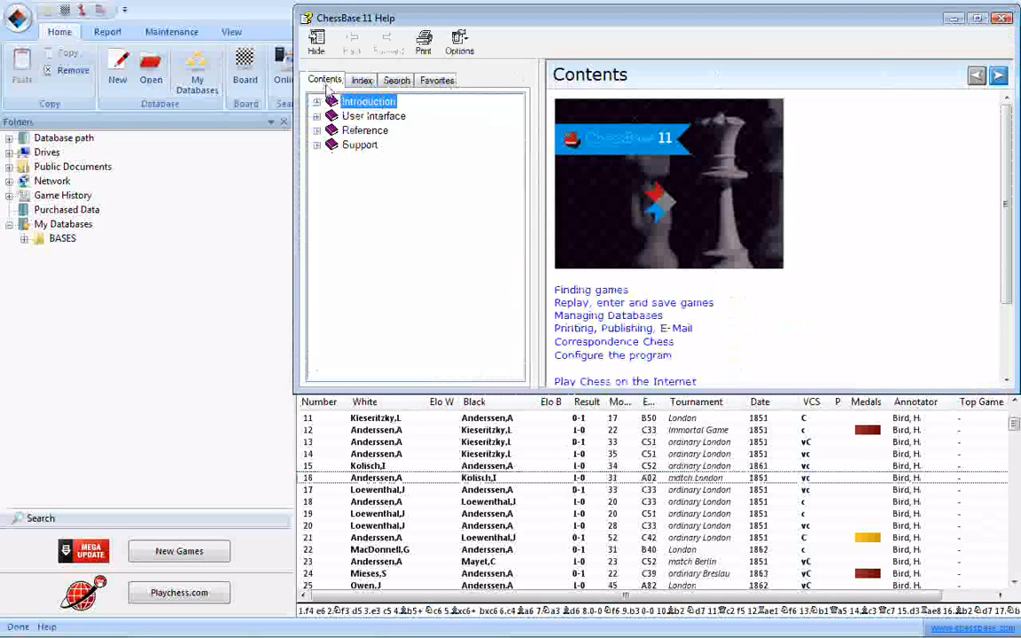
pyautogui.click(363, 81)
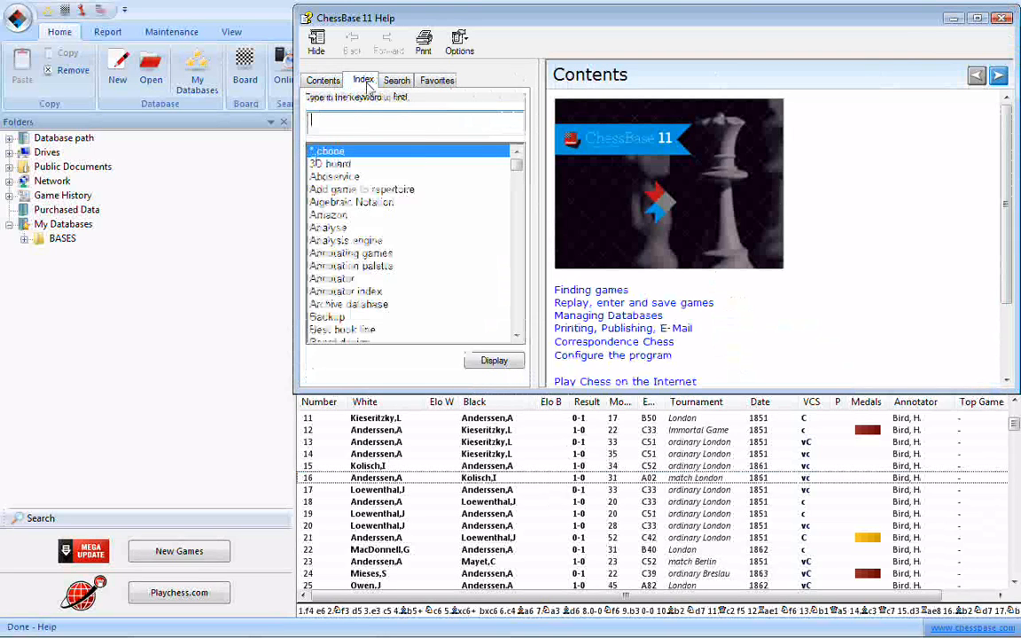
pyautogui.click(394, 81)
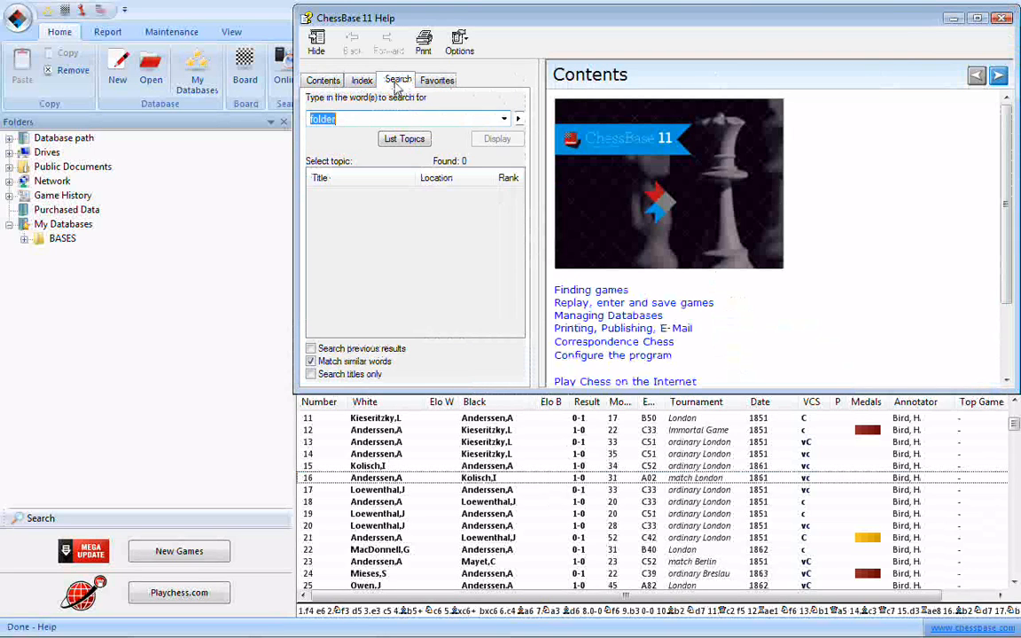
pyautogui.click(391, 142)
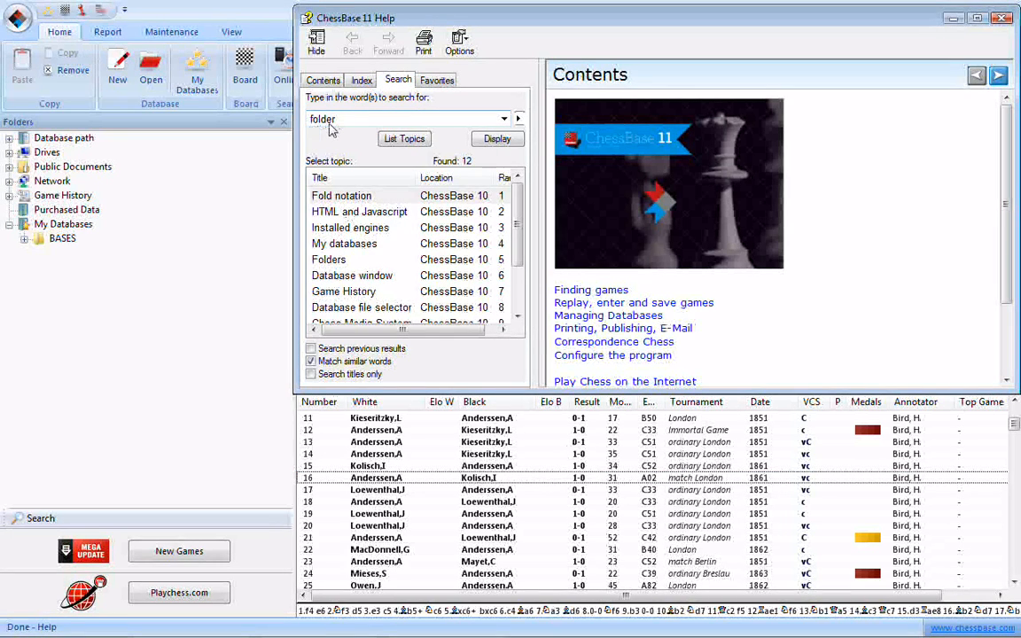
pyautogui.click(1001, 18)
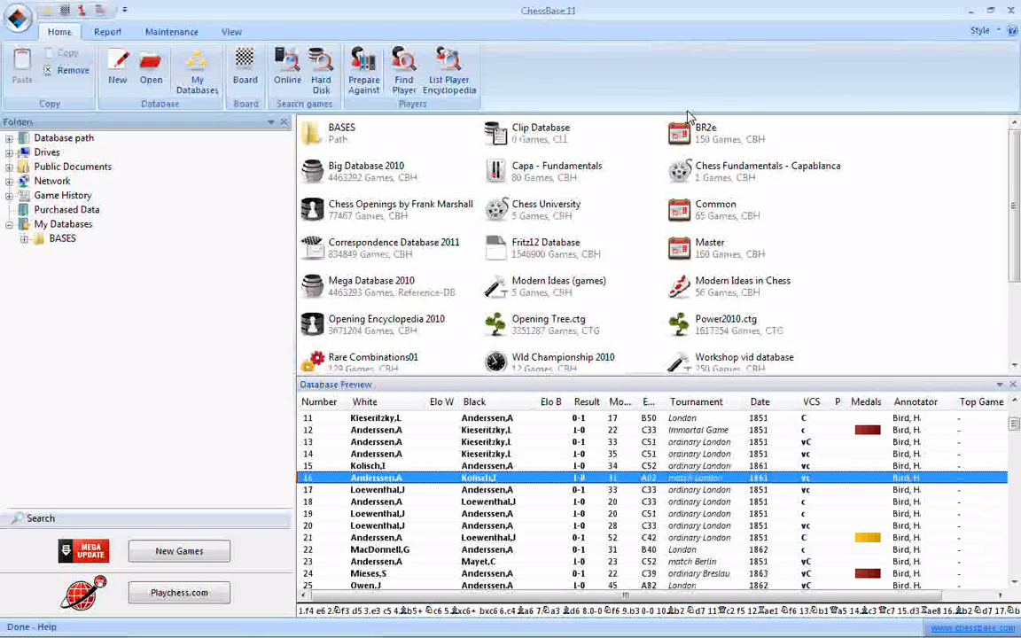